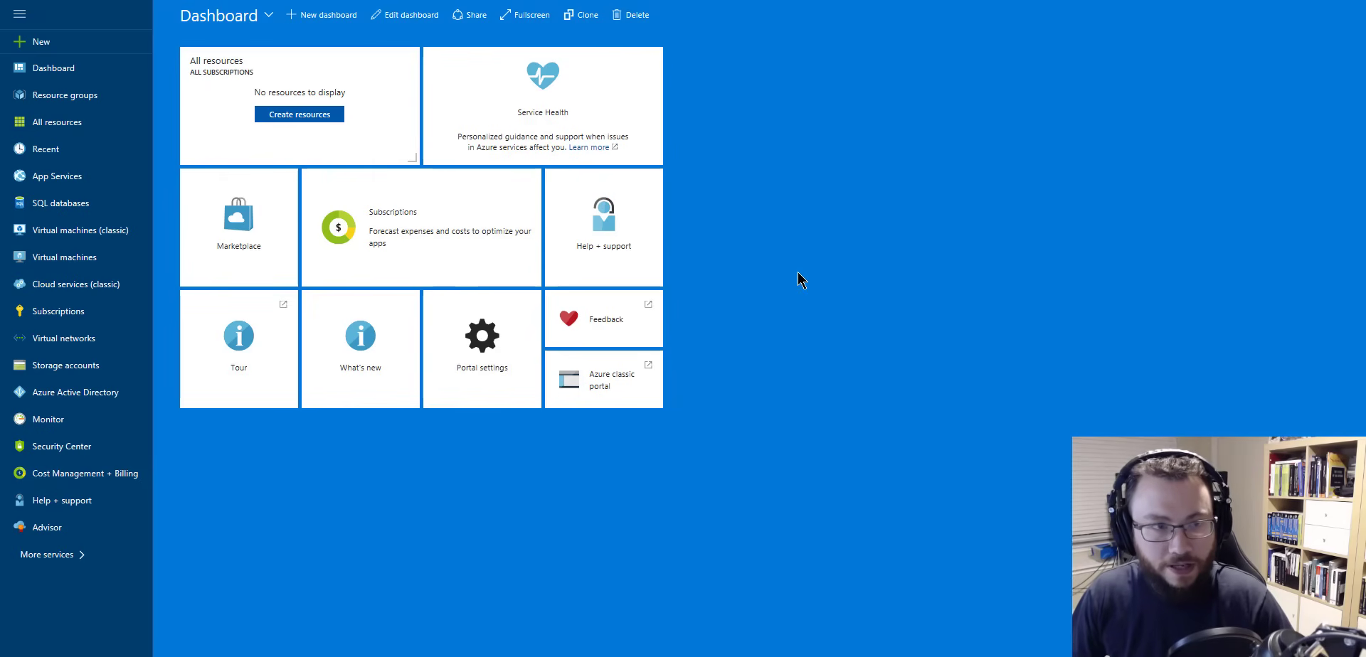
# - Start creating a new storage account for blob, file, table and queue, and name it ttdemo
pyautogui.click(37, 44)
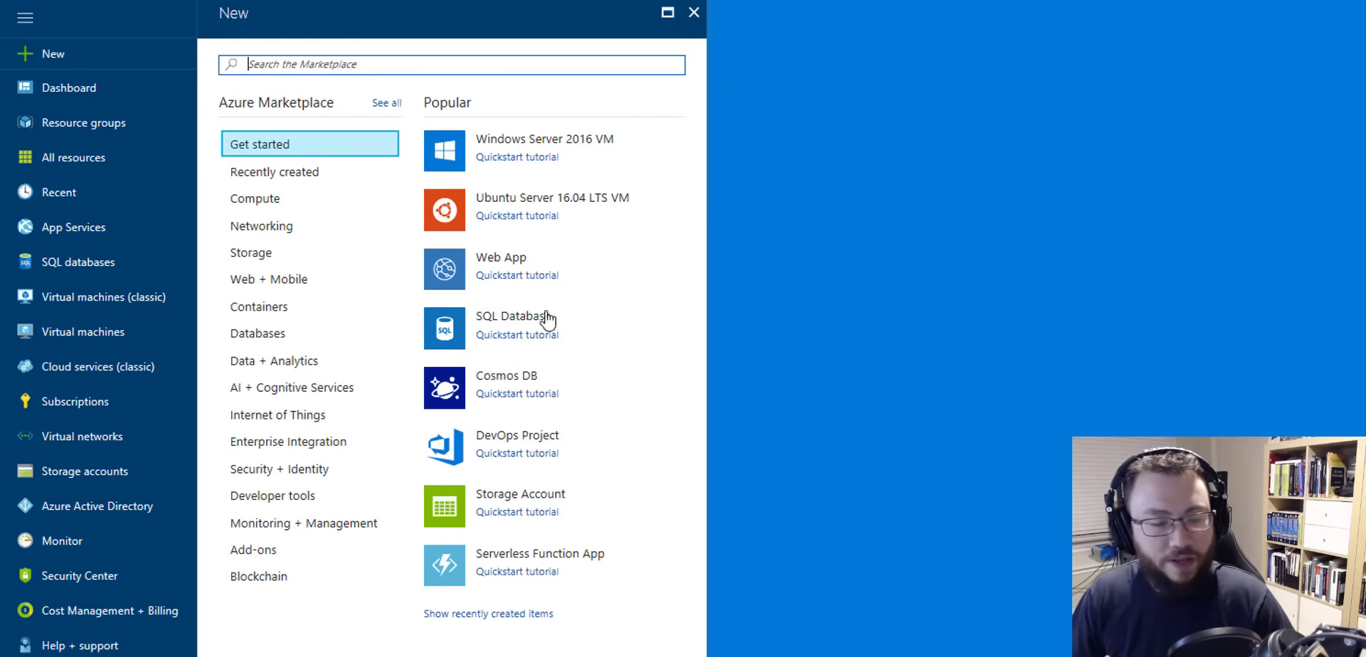
pyautogui.click(246, 263)
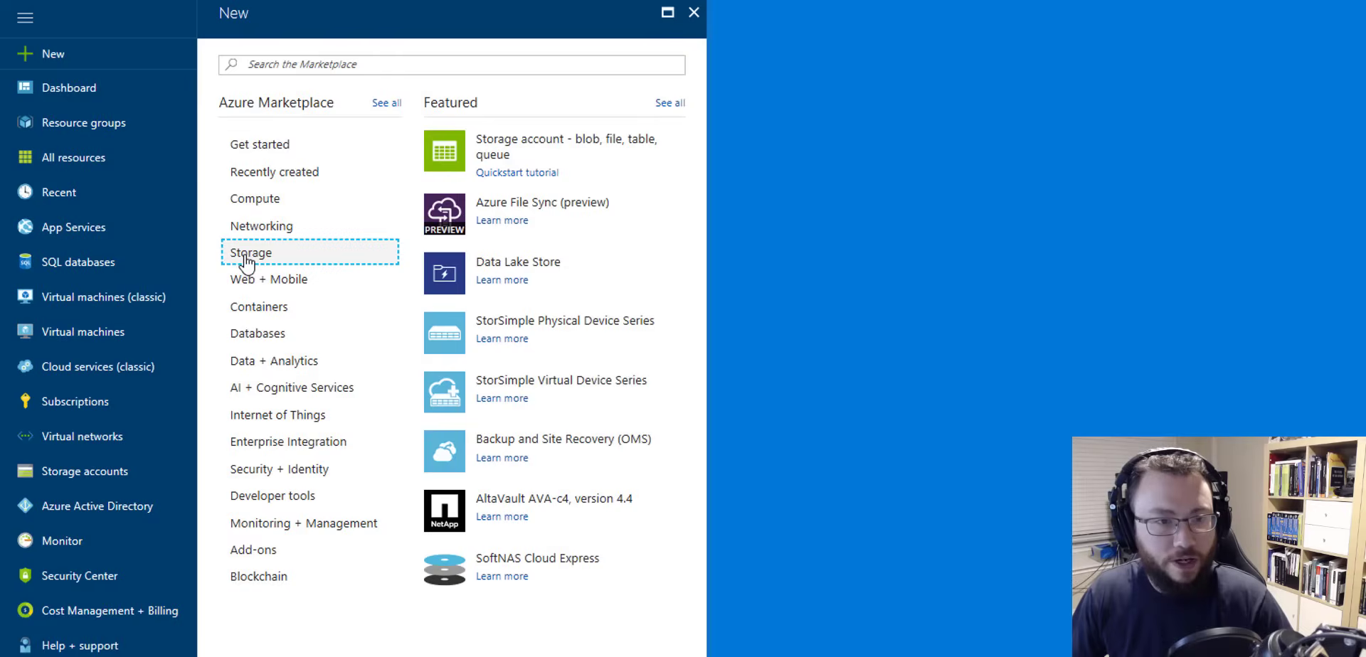
pyautogui.click(495, 149)
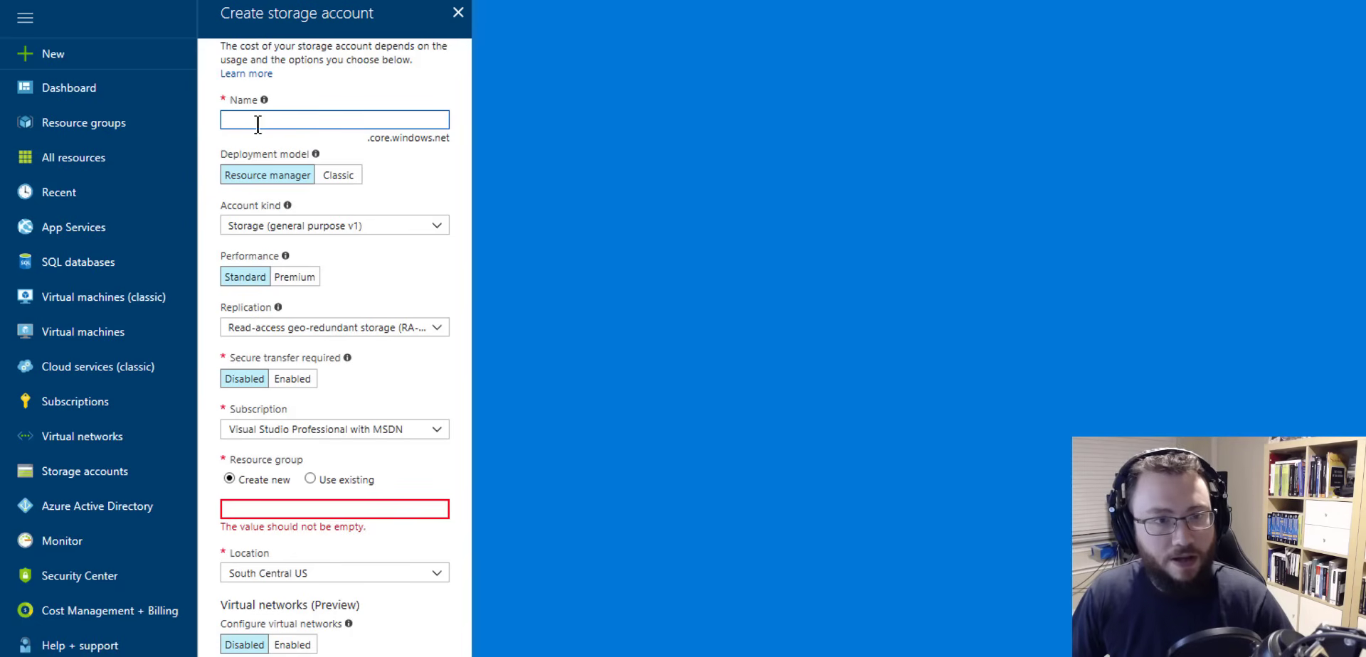
pyautogui.write('ttdemo')
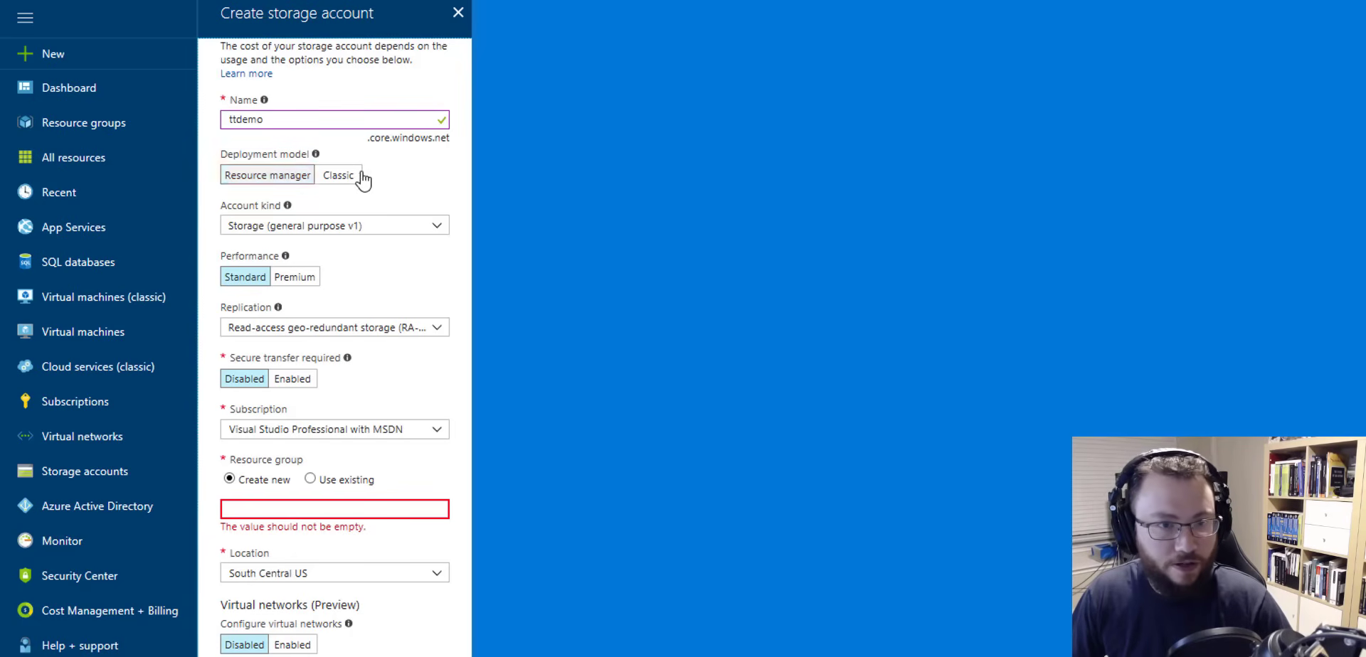
# - Set the account kind to StorageV2 (general purpose v2), replication to locally-redundant storage (LRS), access tier to Cool, and enable required secure transfer
pyautogui.click(426, 225)
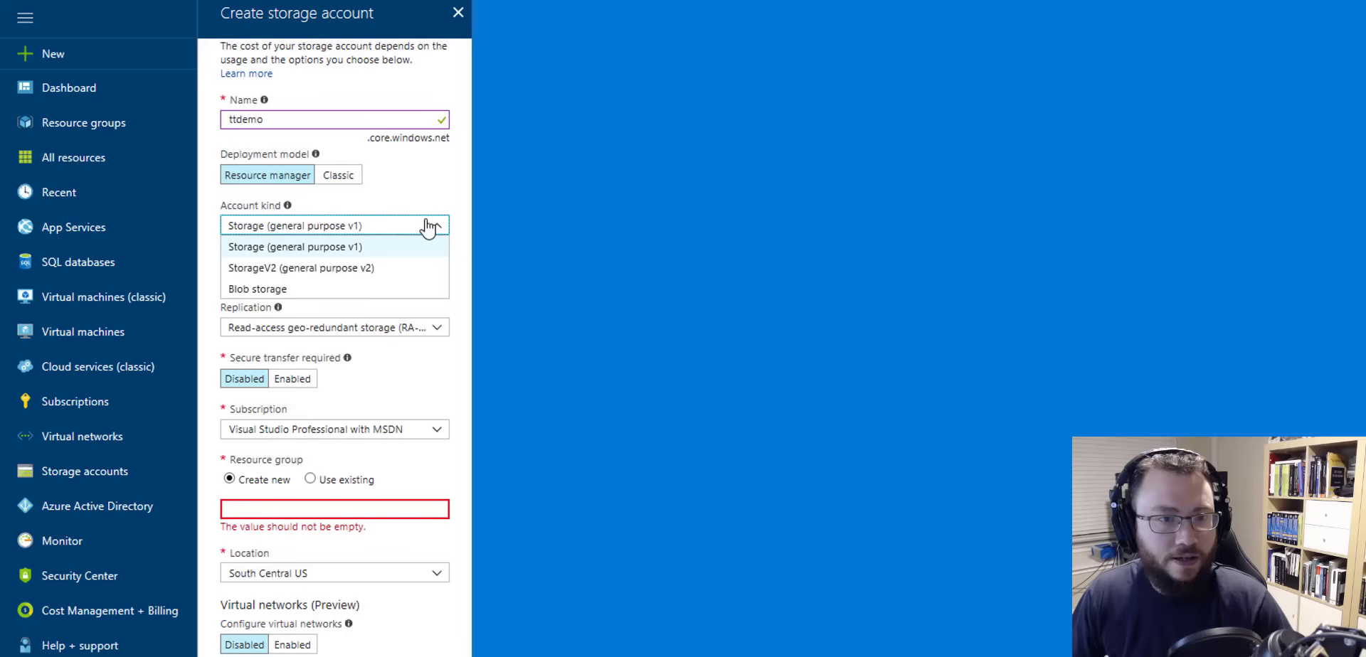
pyautogui.click(278, 270)
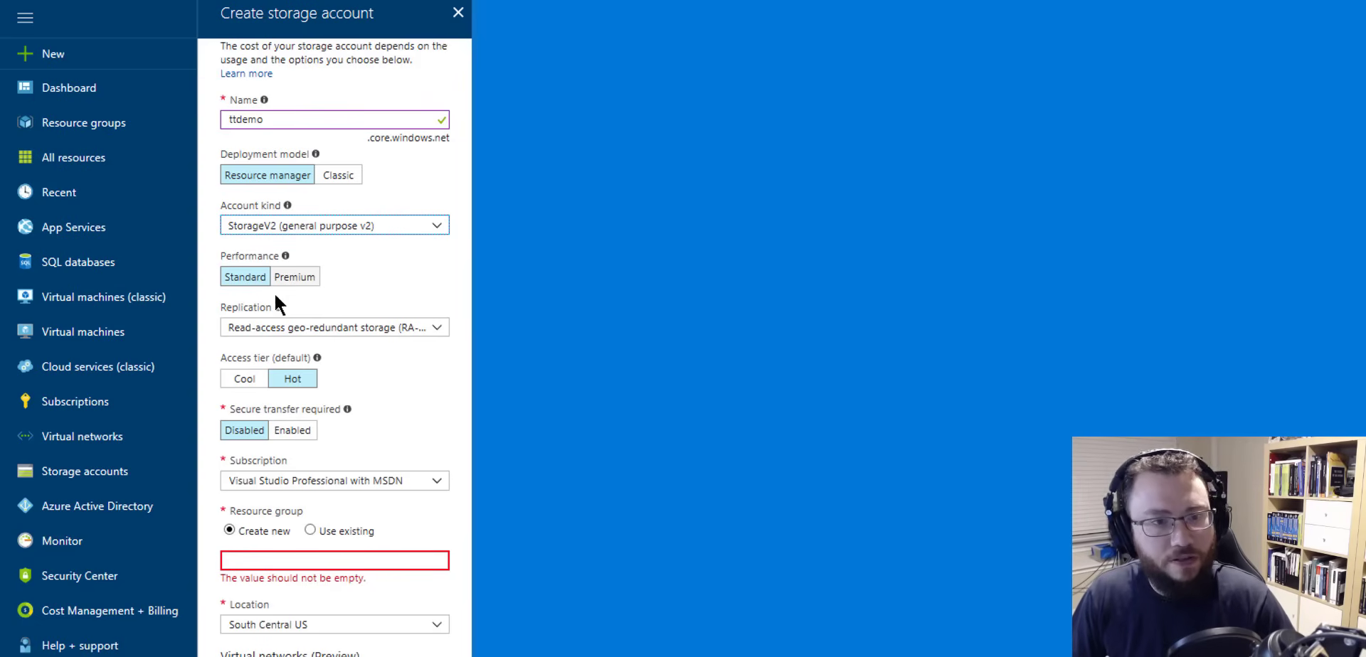
pyautogui.click(434, 334)
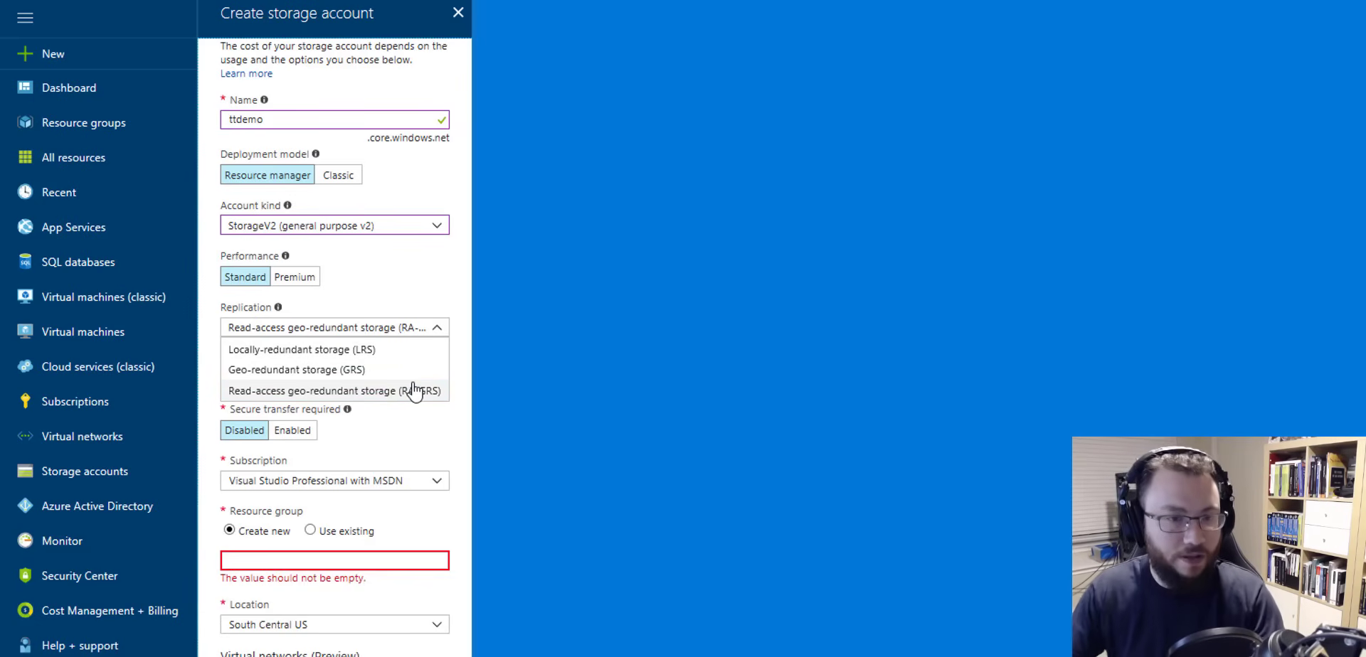
pyautogui.click(380, 350)
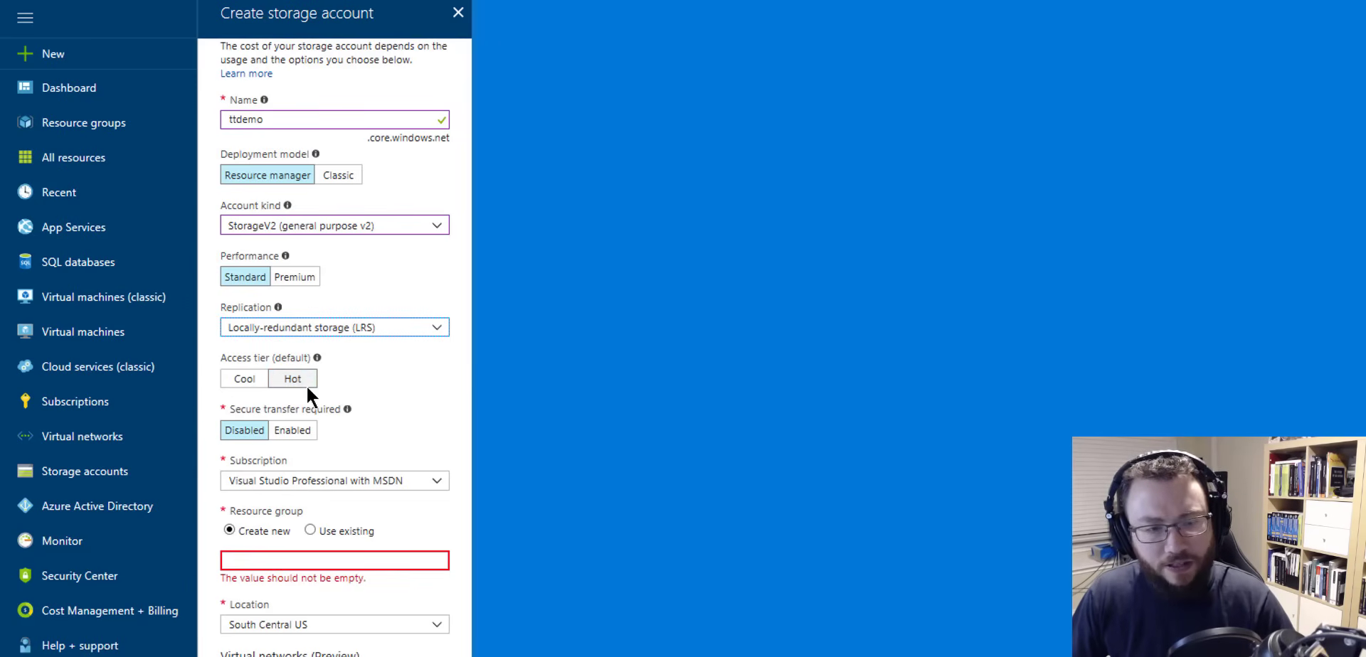
pyautogui.click(255, 382)
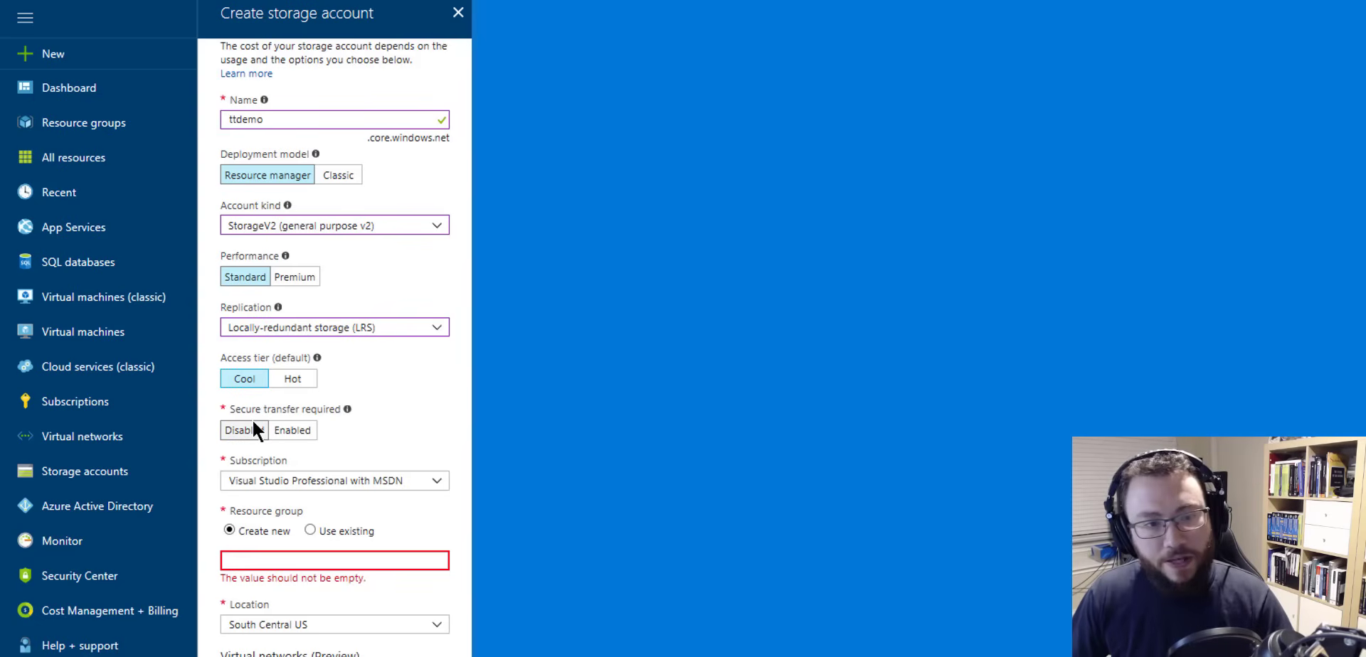
pyautogui.click(293, 431)
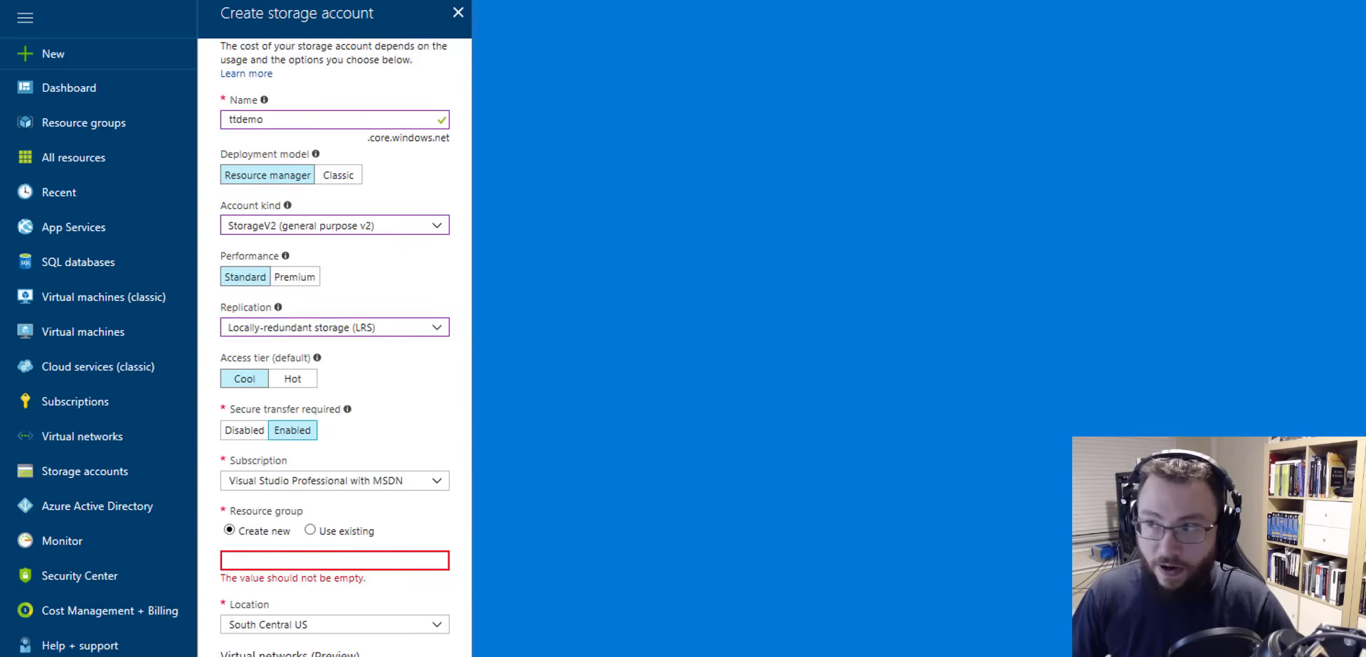
# - Assign a new resource group named ttdemostorage2, keep virtual networks disabled, and create the storage account pinned to the dashboard
pyautogui.write('ttdemostorage2')
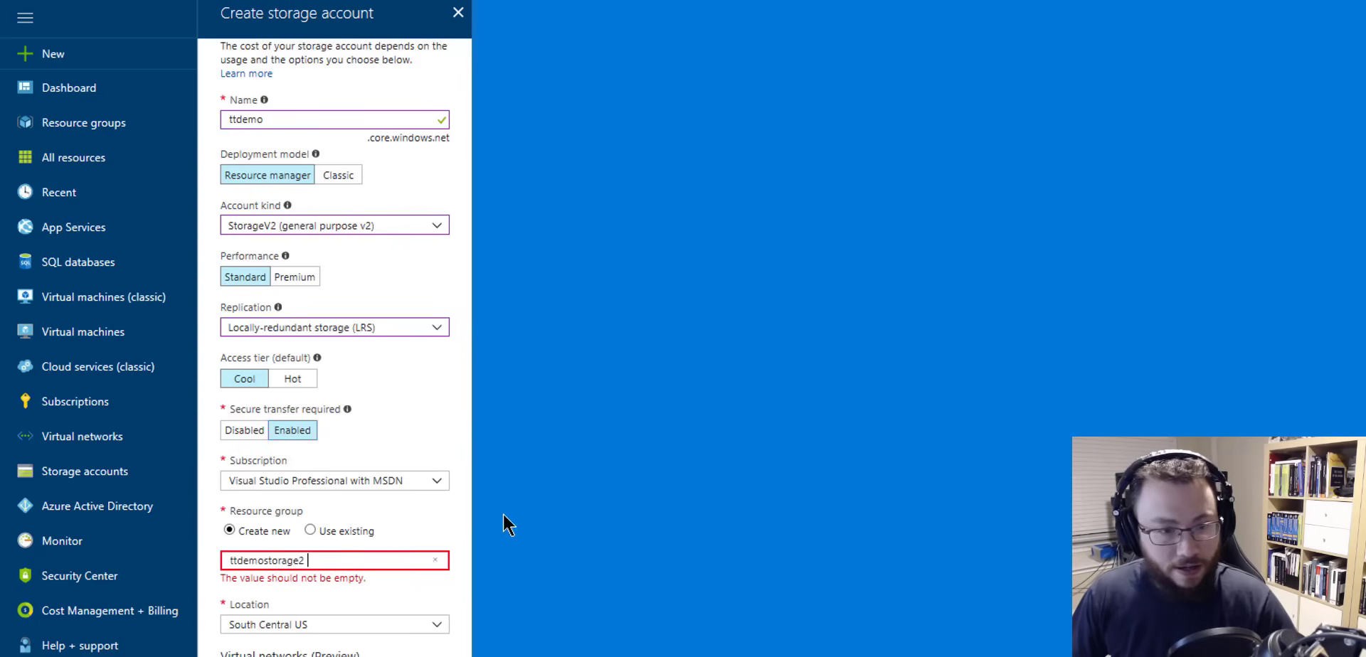
pyautogui.press('BackSpace')
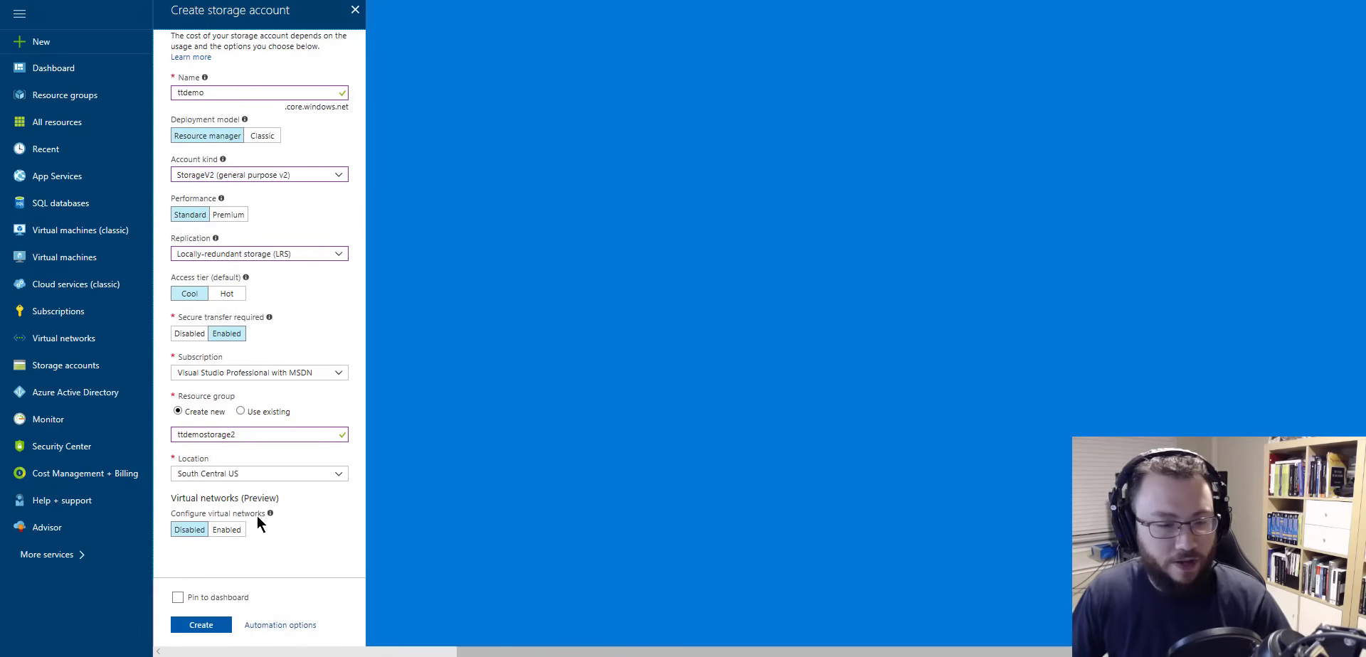
pyautogui.click(198, 527)
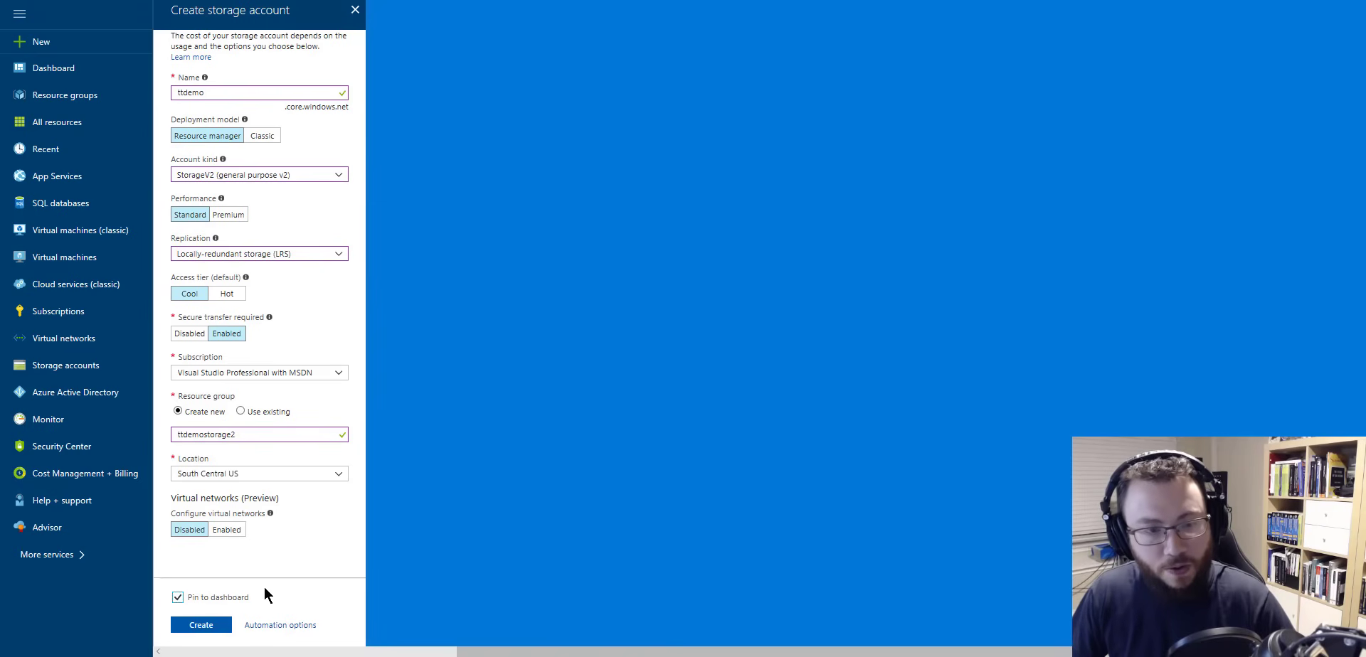
pyautogui.click(213, 625)
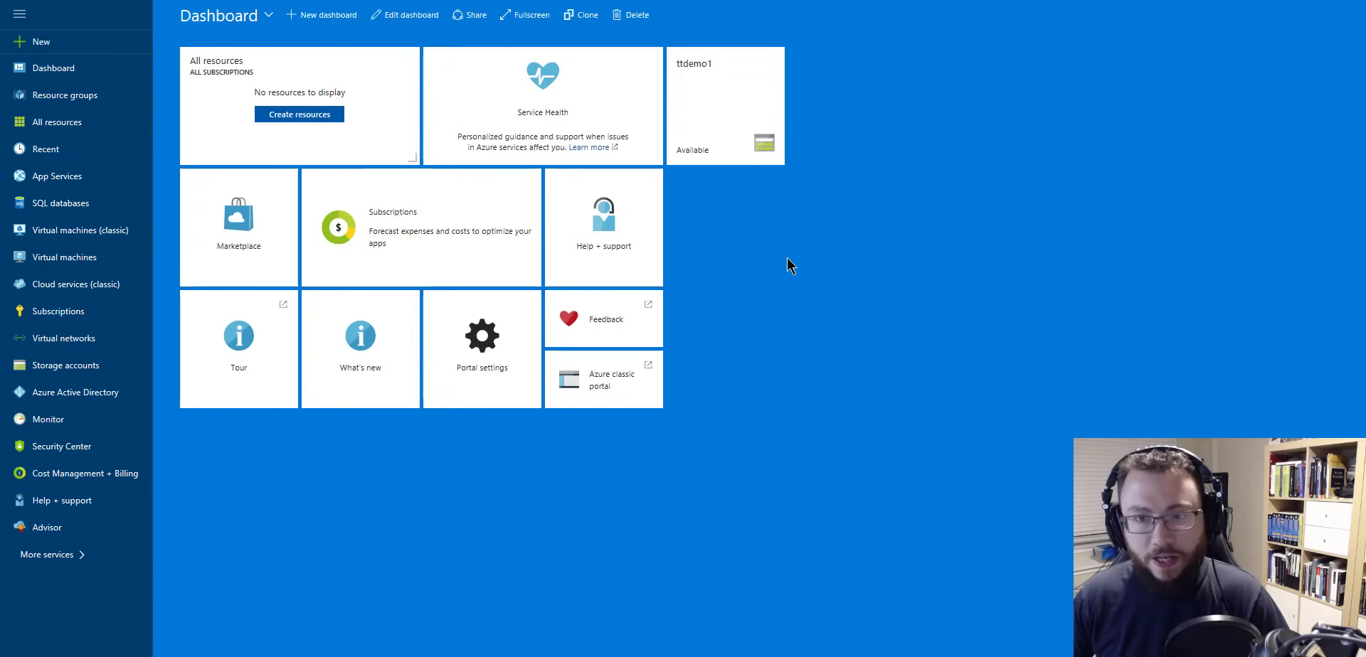
# - Create a blob container named ttsynologyazurebackup in the ttdemo1 storage account
pyautogui.doubleClick(707, 96)
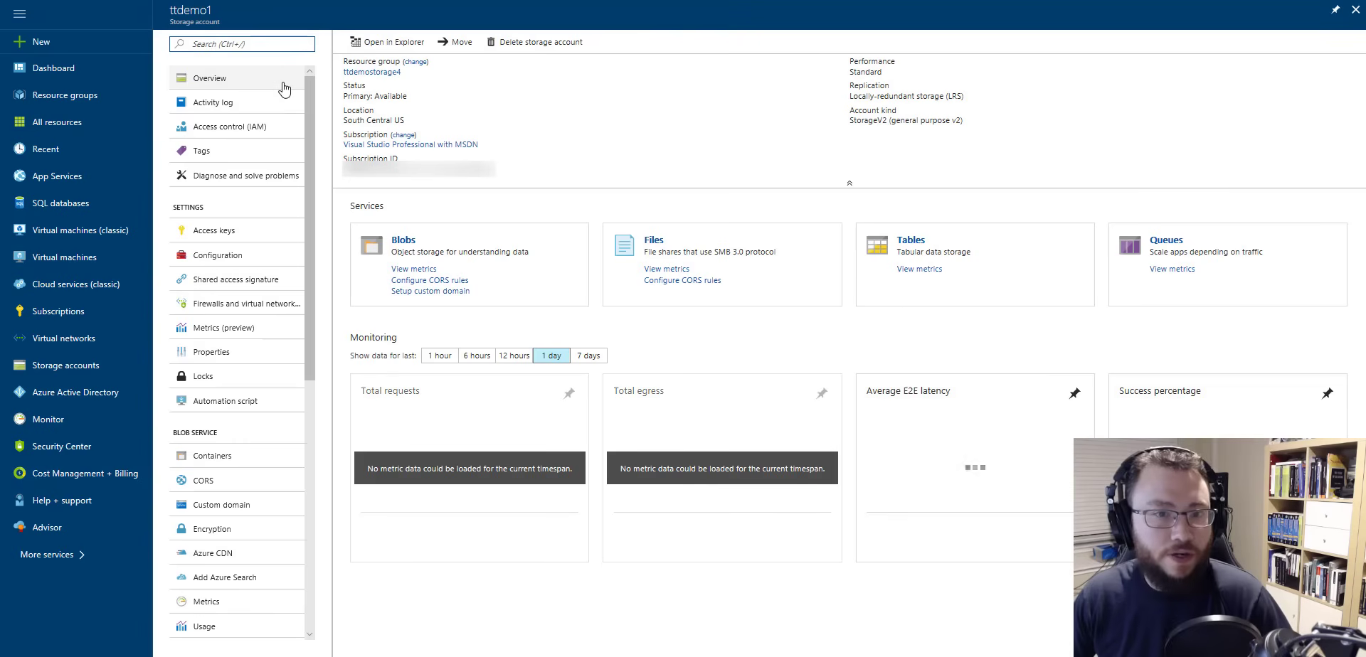
pyautogui.click(282, 83)
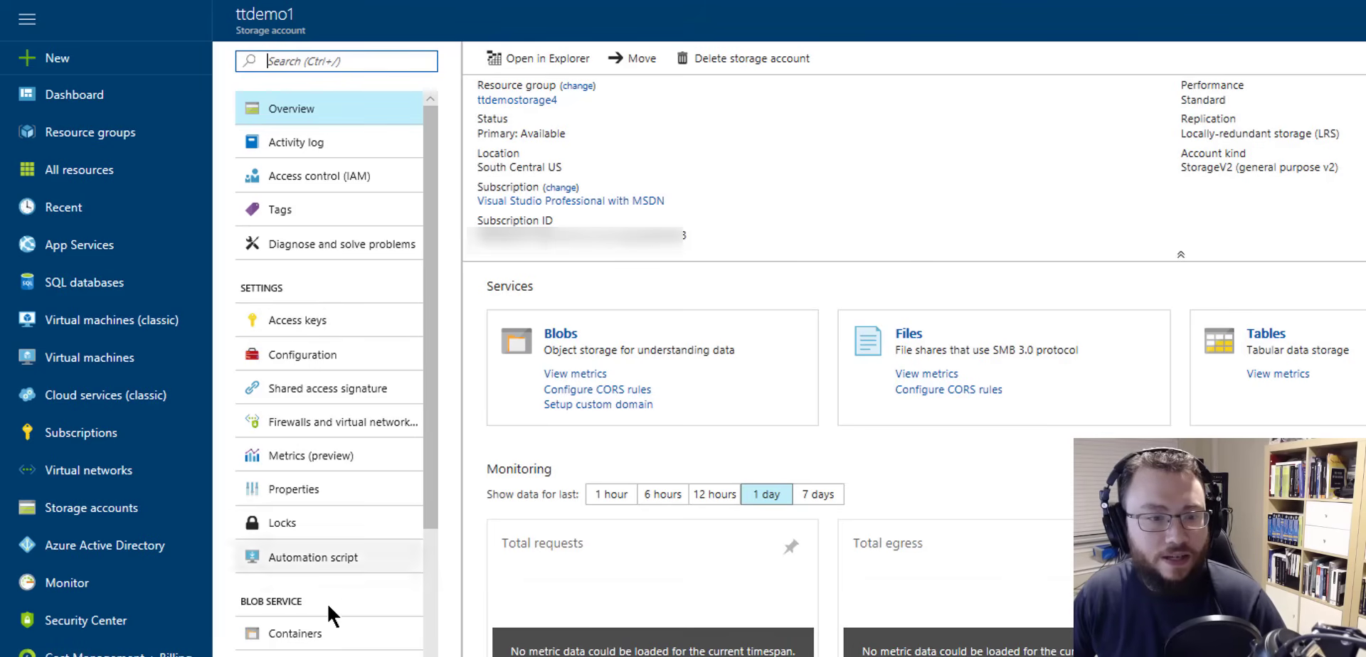
pyautogui.click(305, 640)
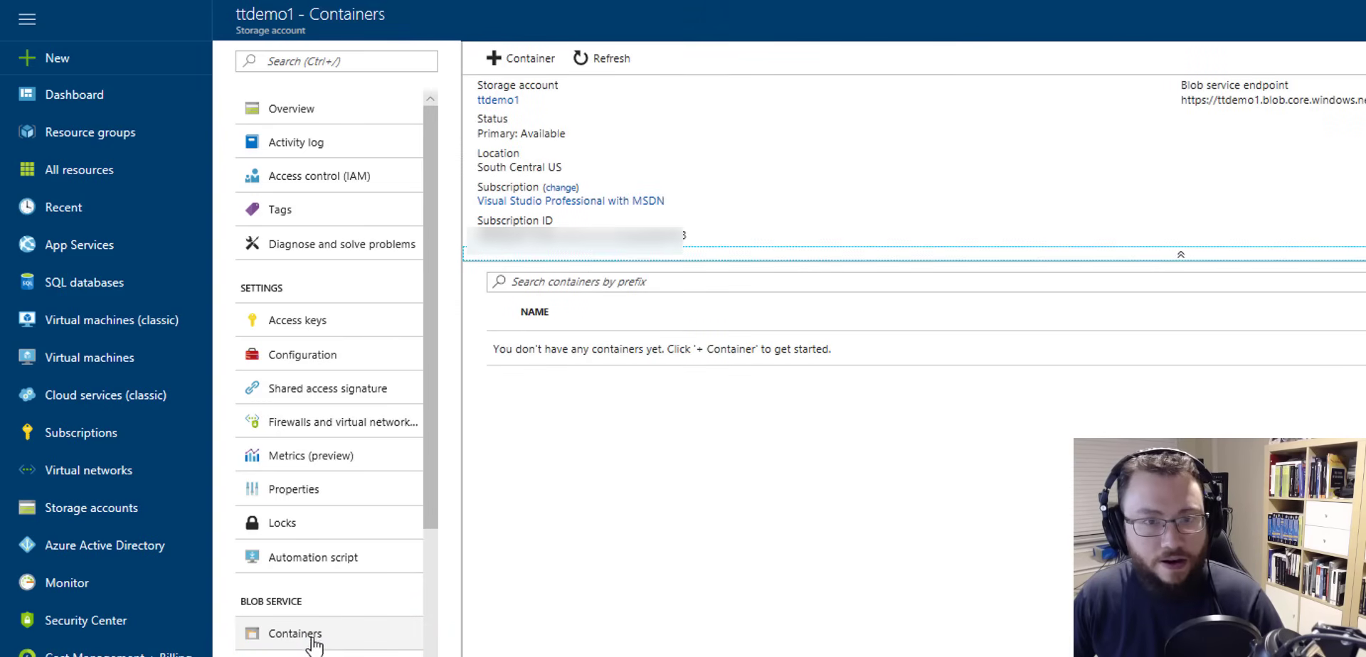
pyautogui.click(524, 63)
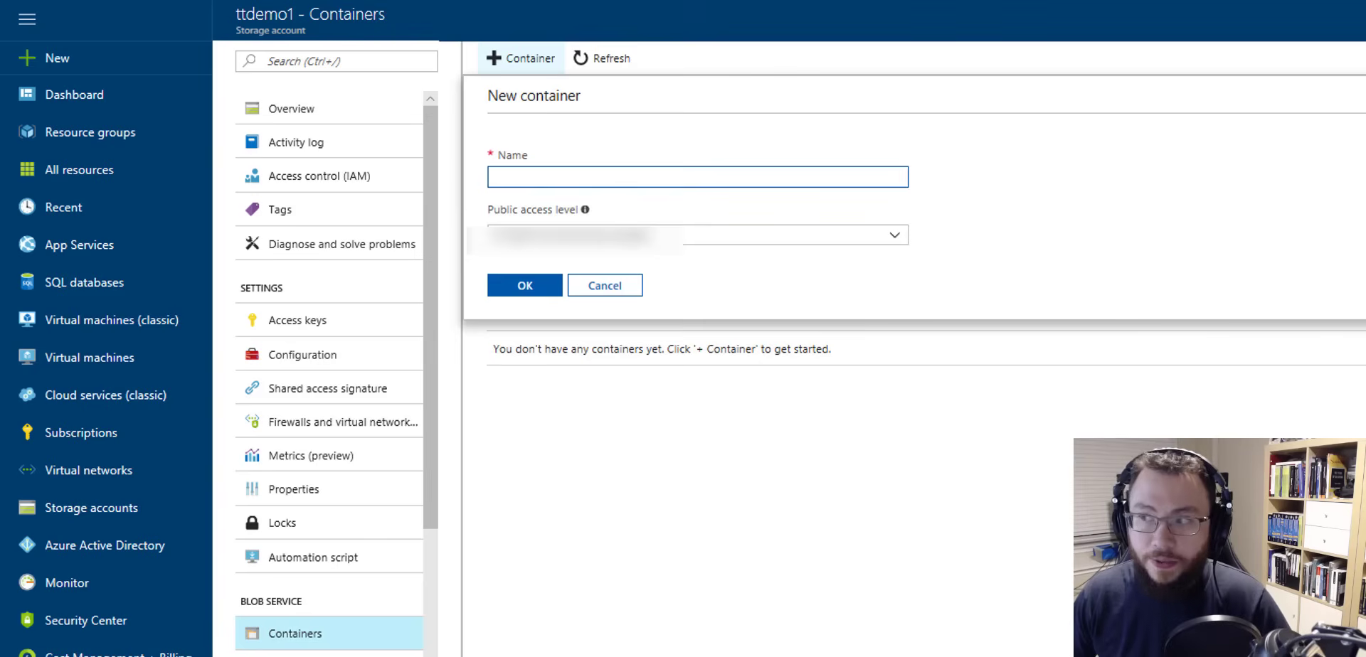
pyautogui.write('ttsynologyazurebackup')
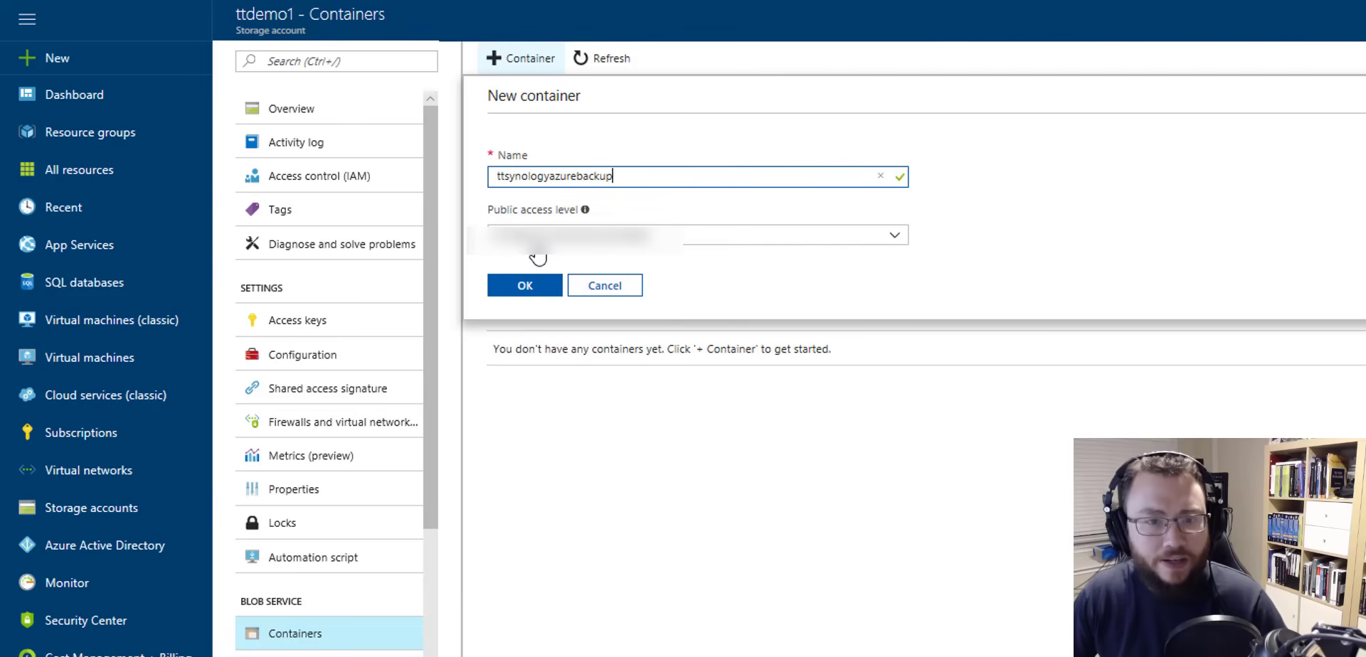
pyautogui.click(826, 264)
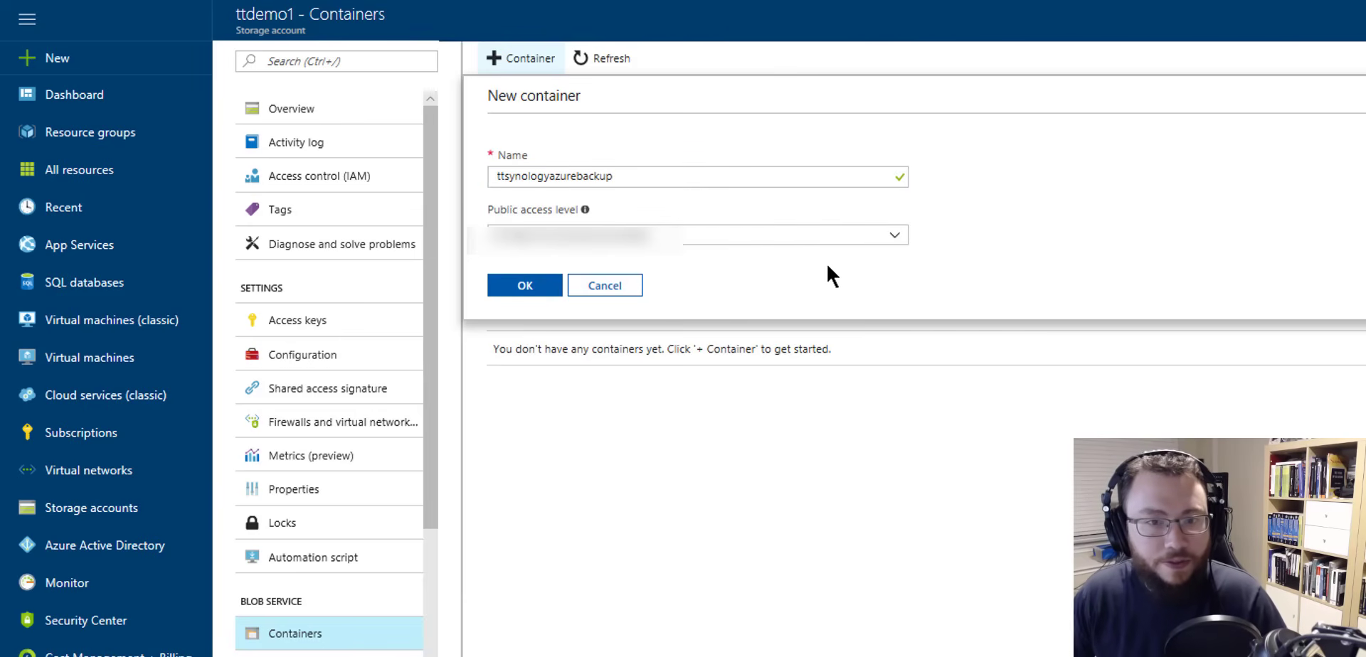
pyautogui.click(519, 286)
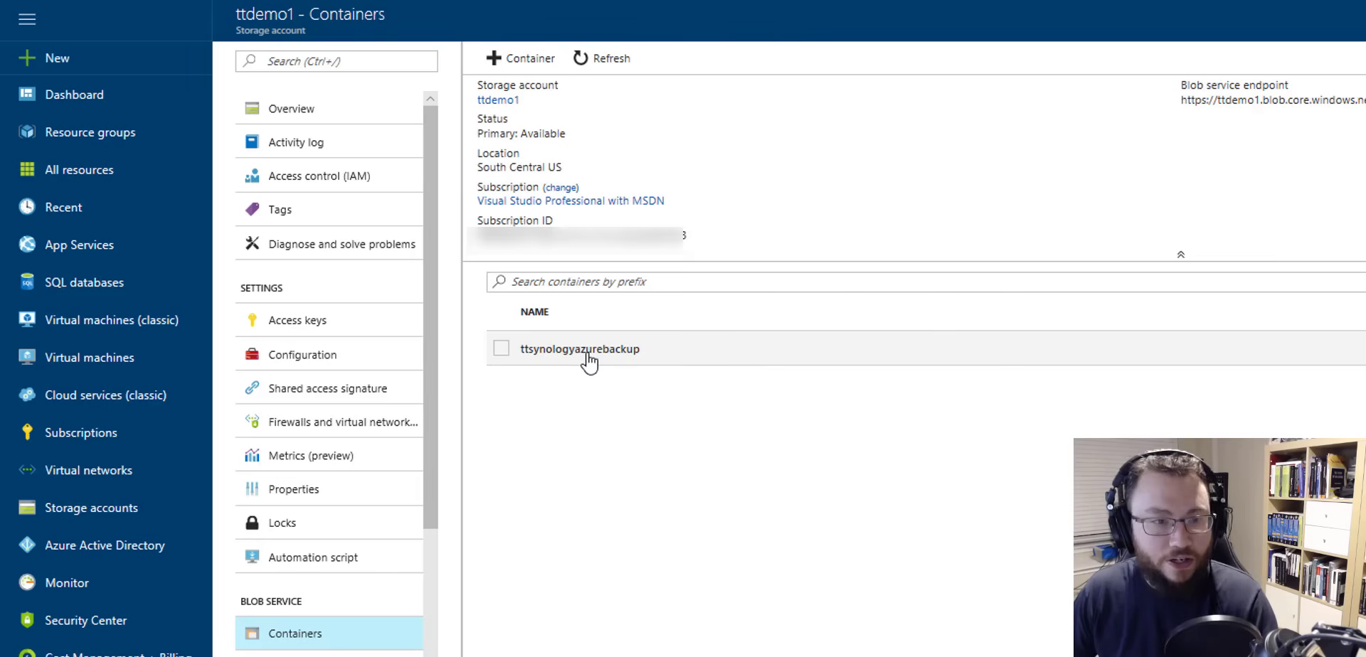
# - Copy the key1 access key of the ttdemo1 storage account
pyautogui.click(311, 328)
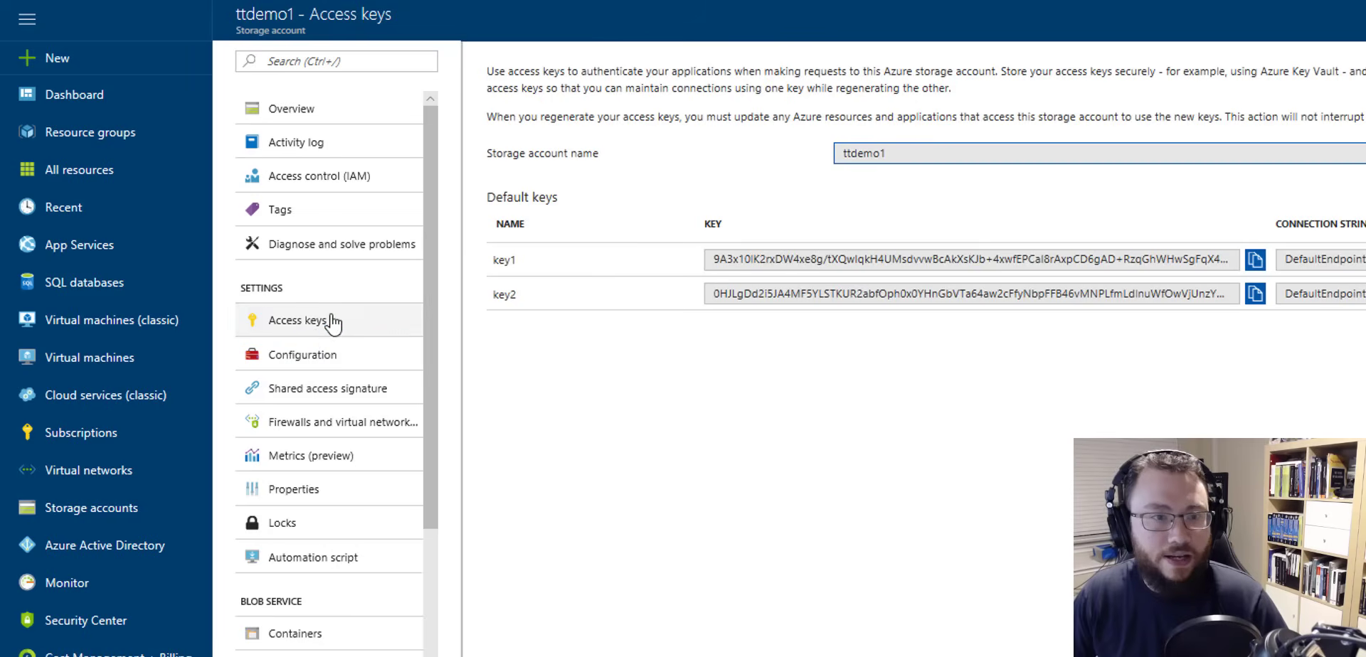
pyautogui.click(1254, 262)
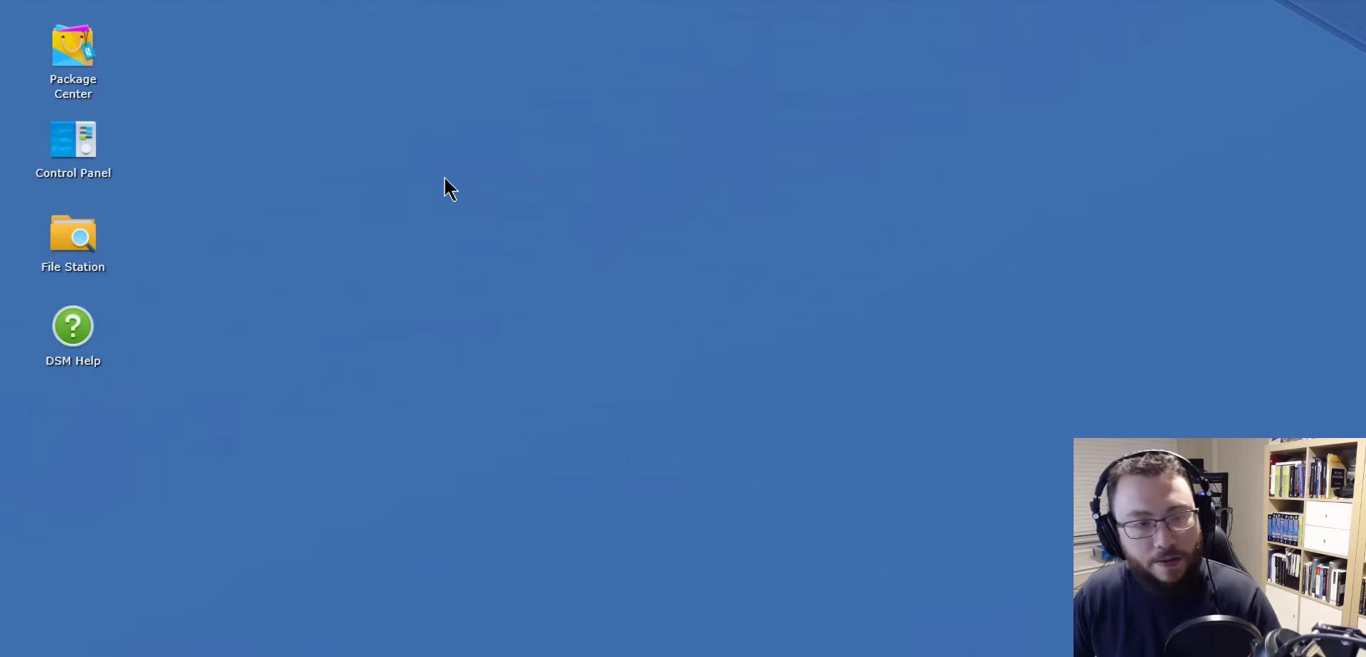
# - Switch to Synology DSM and start a new data backup task in Hyper Backup with Microsoft Azure as the destination
pyautogui.click(64, 6)
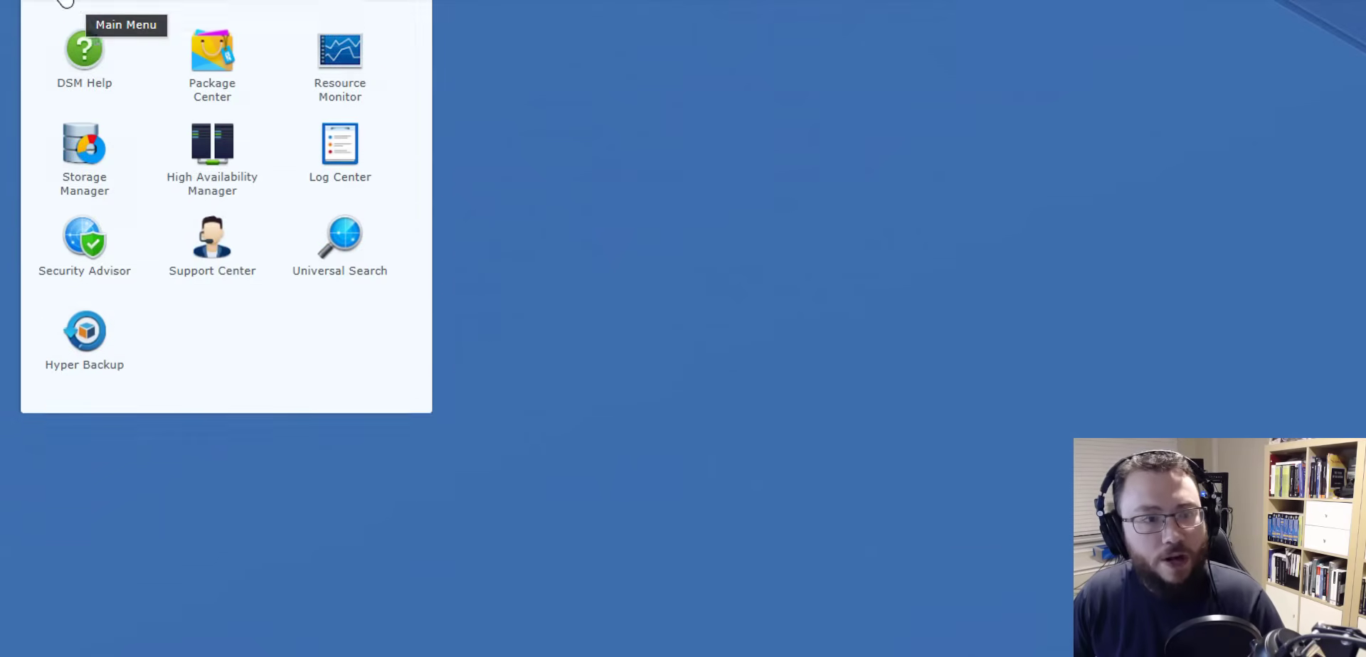
pyautogui.click(86, 448)
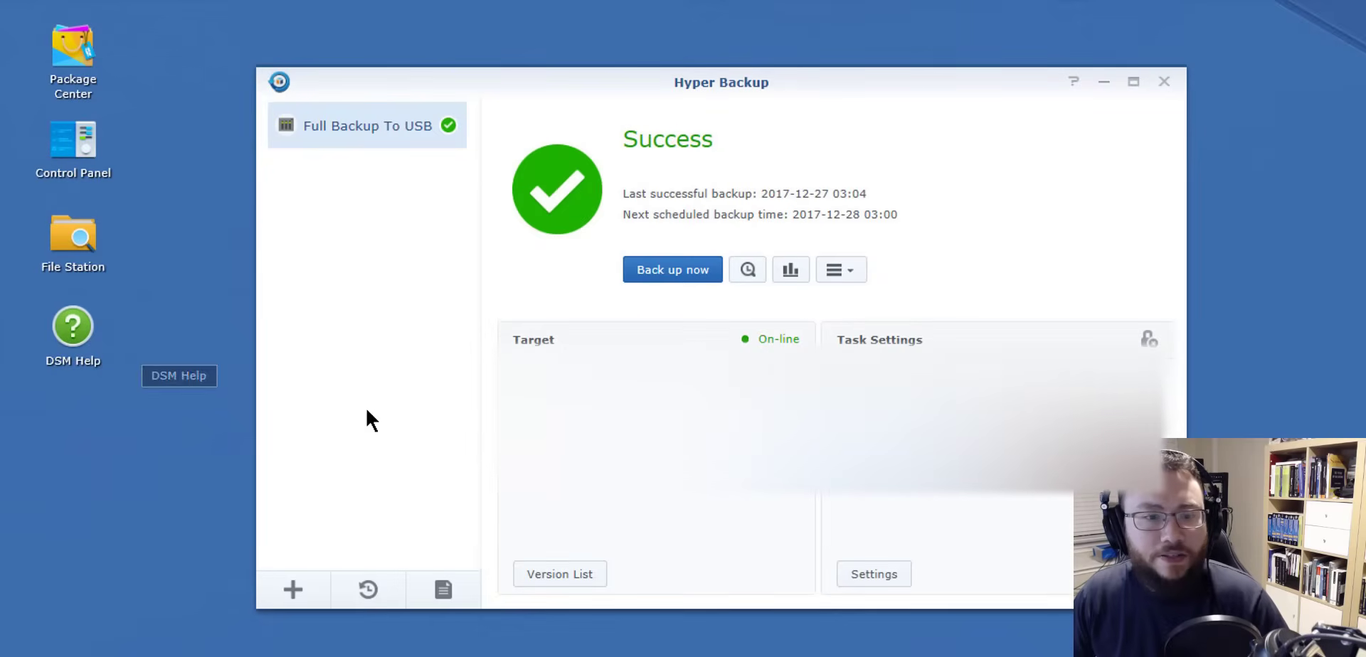
pyautogui.click(292, 590)
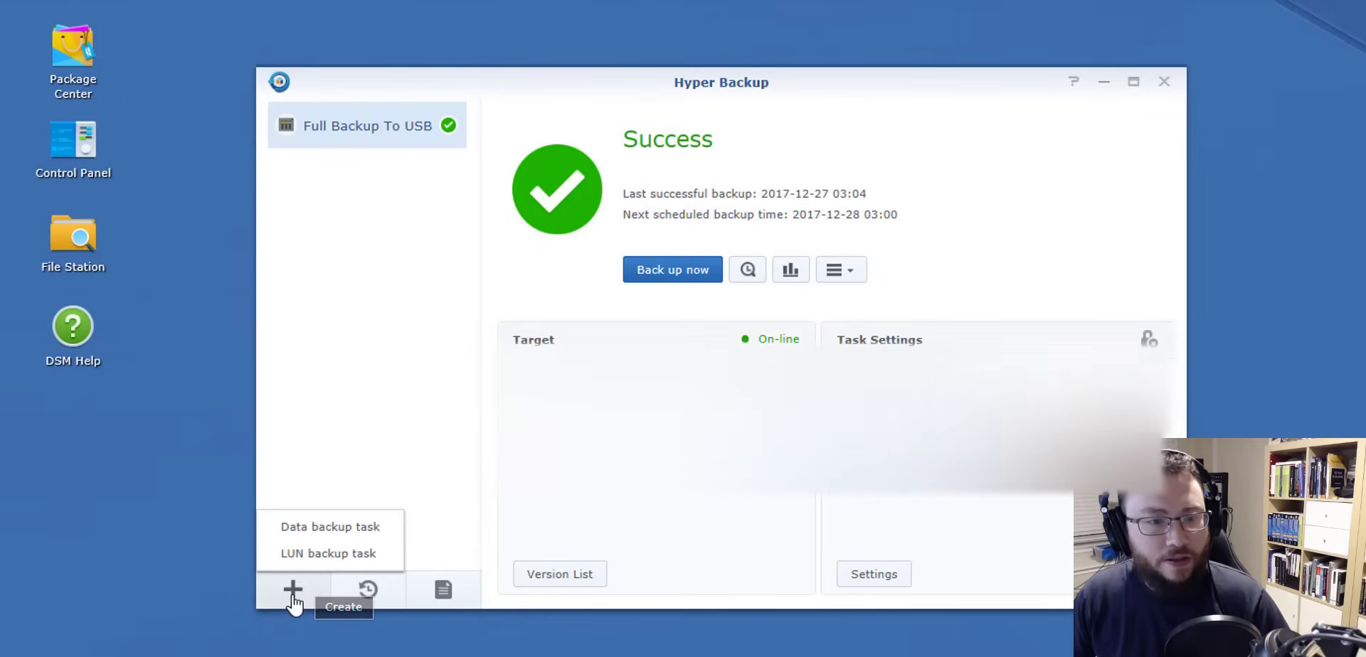
pyautogui.click(320, 527)
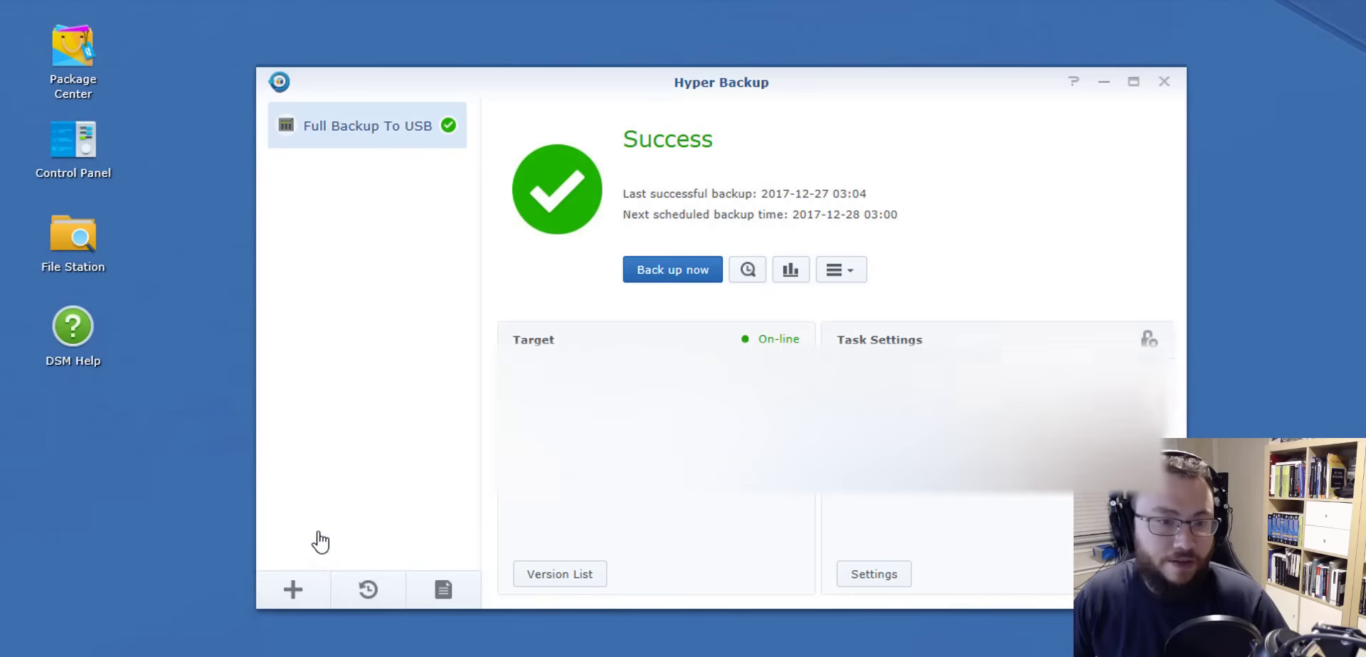
pyautogui.scroll(-1, 653, 417)
pyautogui.click(517, 369)
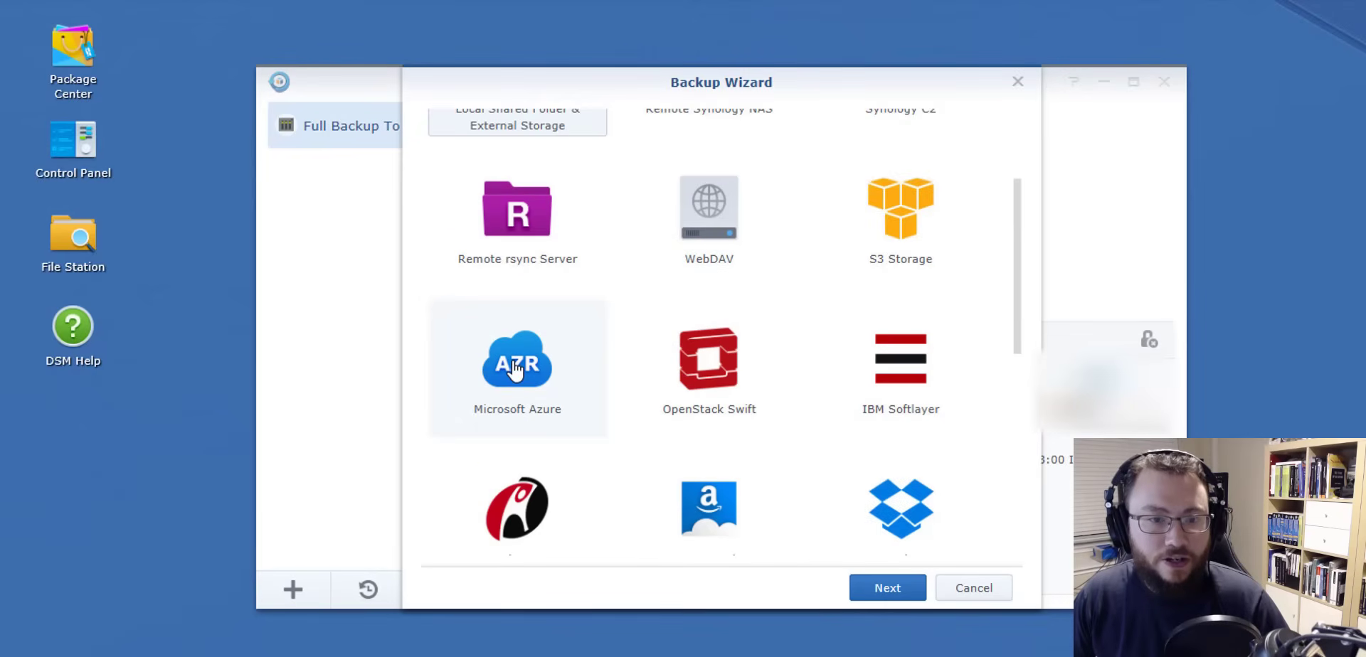
pyautogui.click(884, 591)
# - Paste the copied access key into the backup destination settings and enter ttdemo1 as the storage account name
pyautogui.click(736, 278)
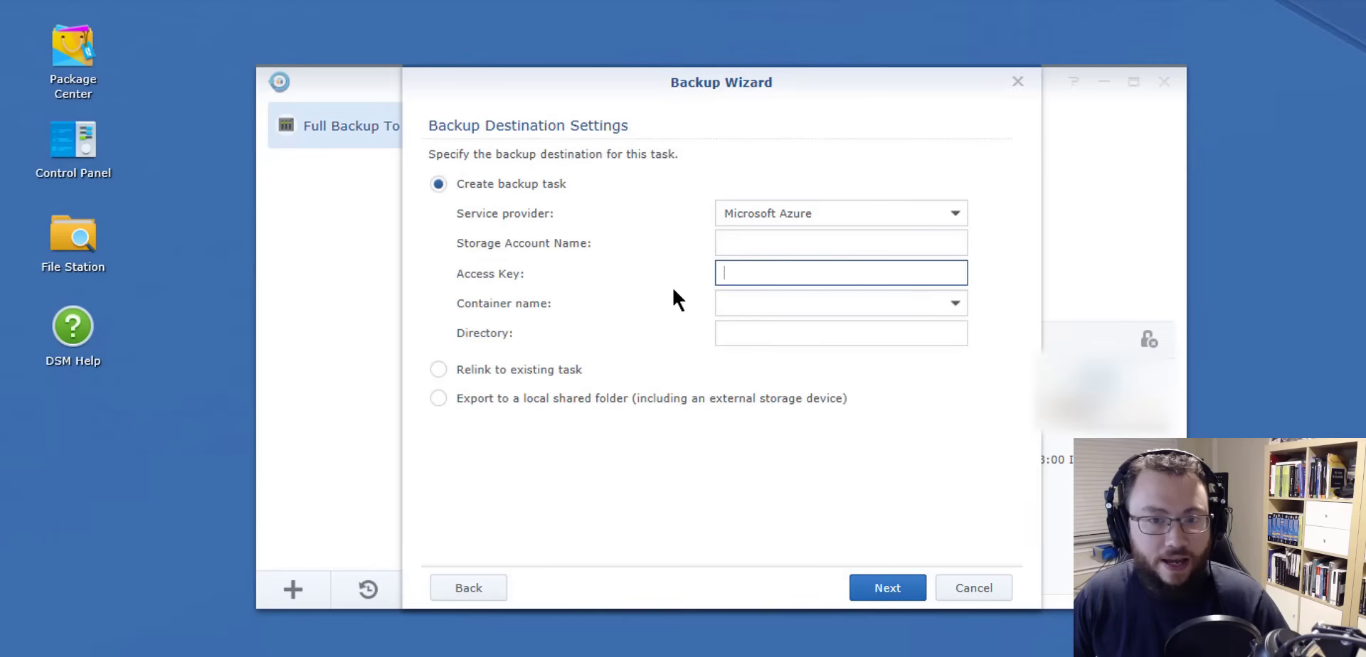
pyautogui.hotkey('ctrl', 'v')
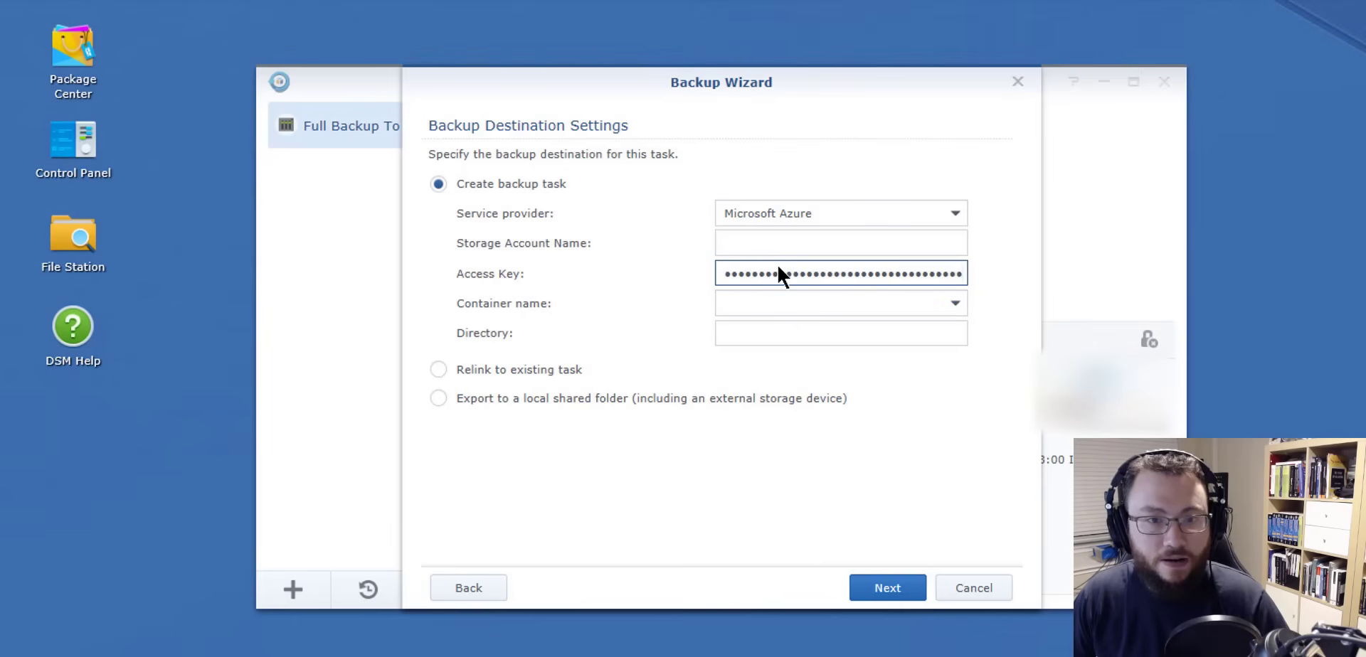
pyautogui.click(760, 243)
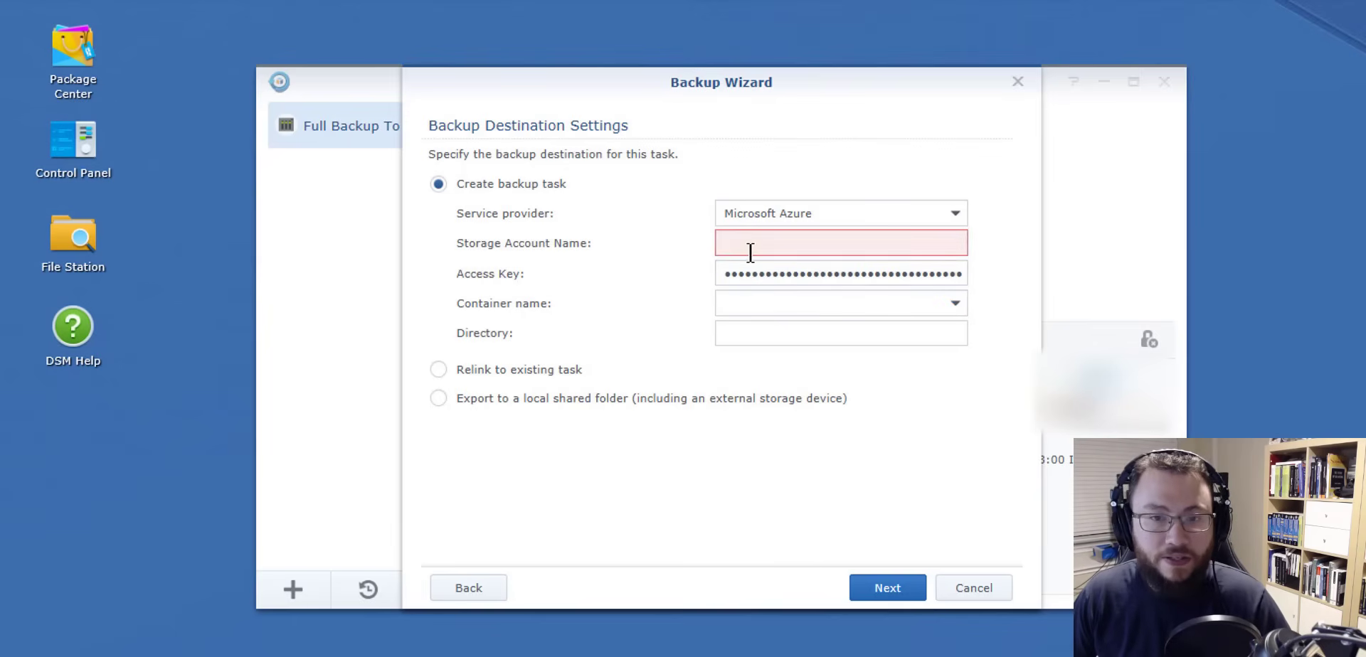
pyautogui.write('ttdemo')
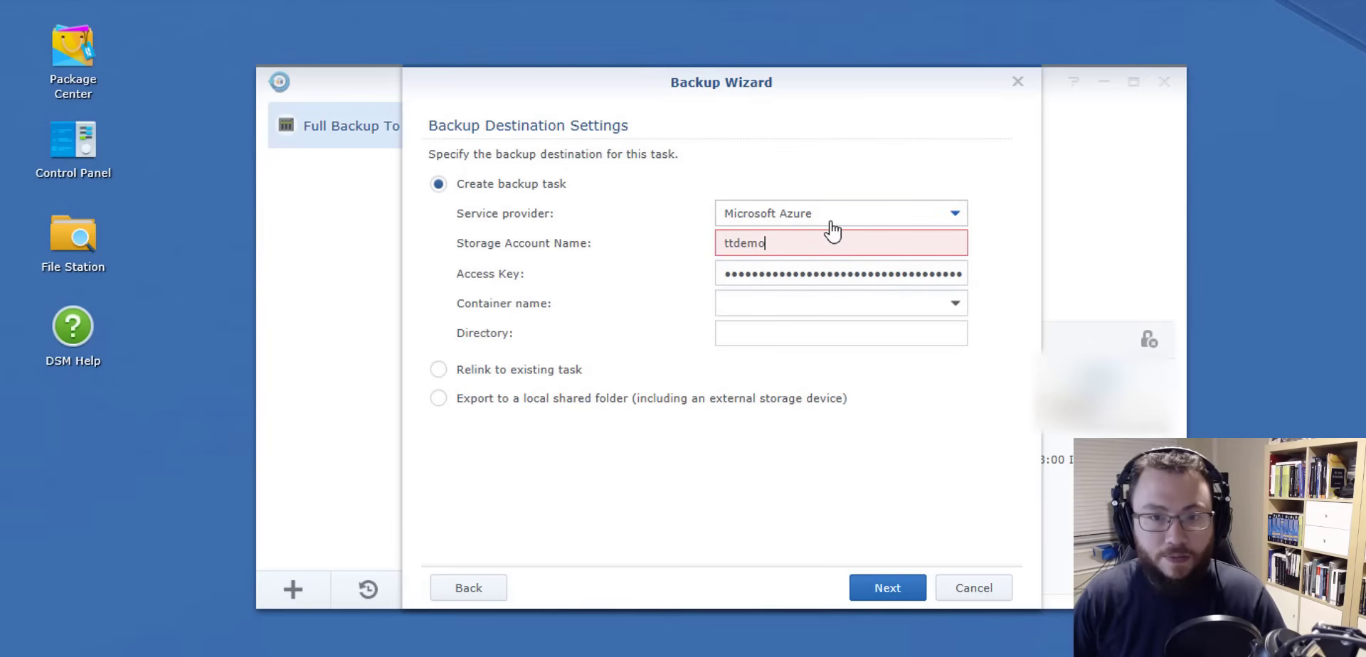
pyautogui.write('1')
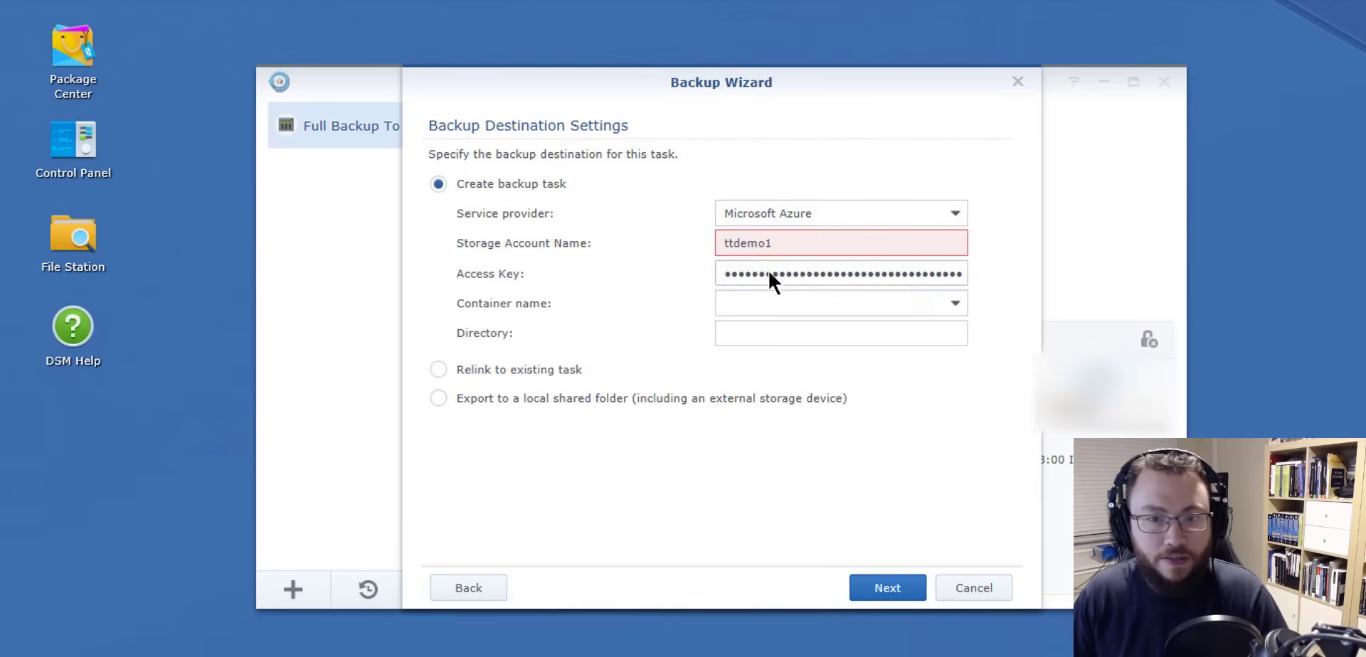
# - Select the existing ttsynologyazurebackup container as the backup destination for the ttdemo1 storage account
pyautogui.moveTo(813, 256)
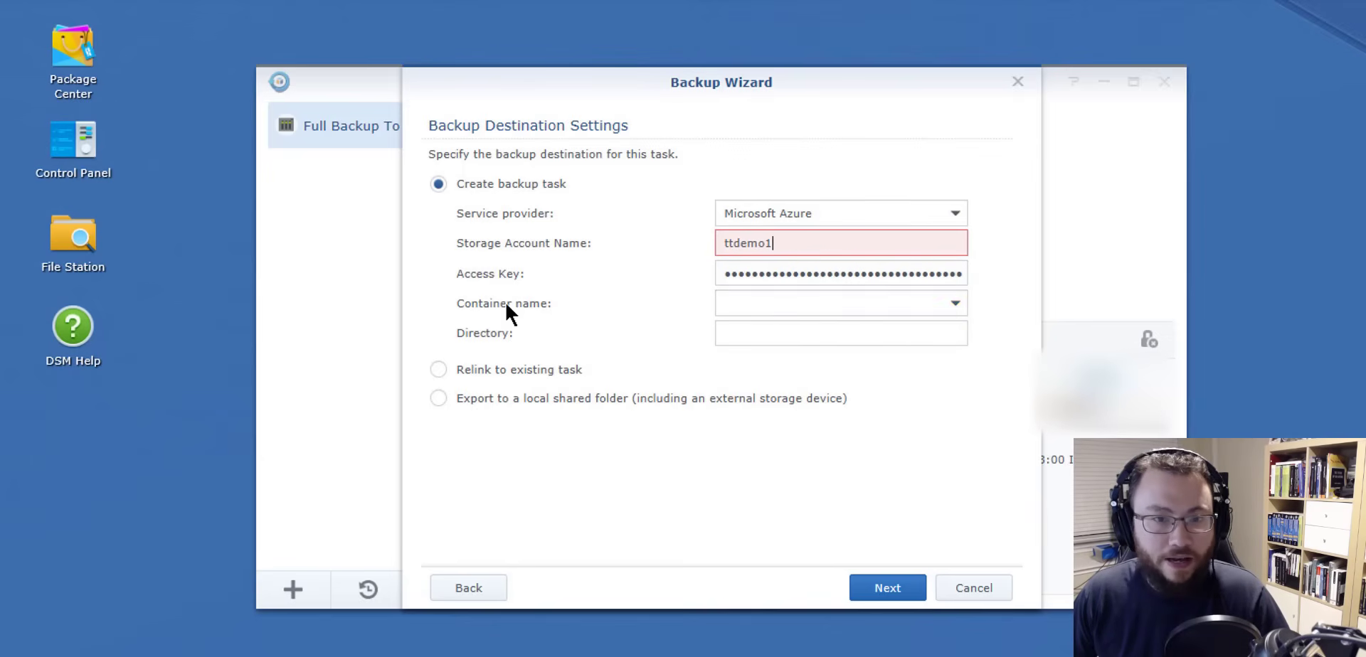
pyautogui.click(960, 311)
pyautogui.click(960, 311)
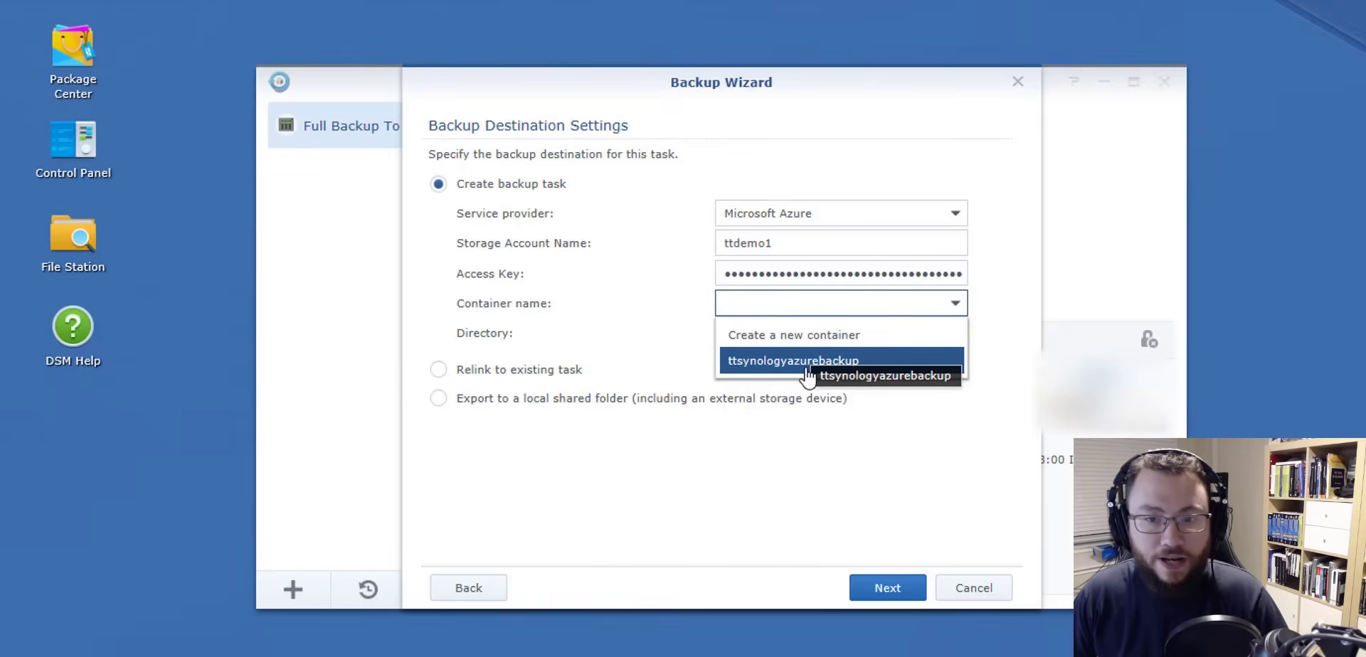
pyautogui.click(854, 362)
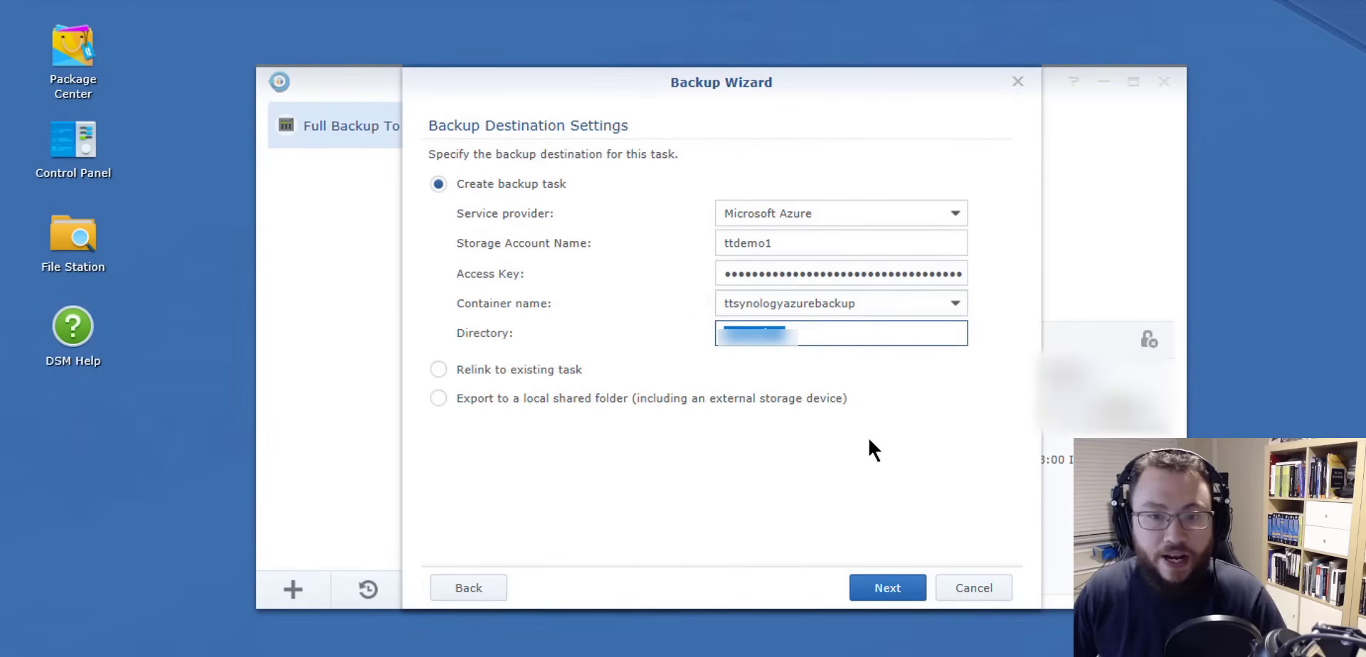
# - Set the destination directory to AzureSynologyBackup and continue to the data selection
pyautogui.click(802, 330)
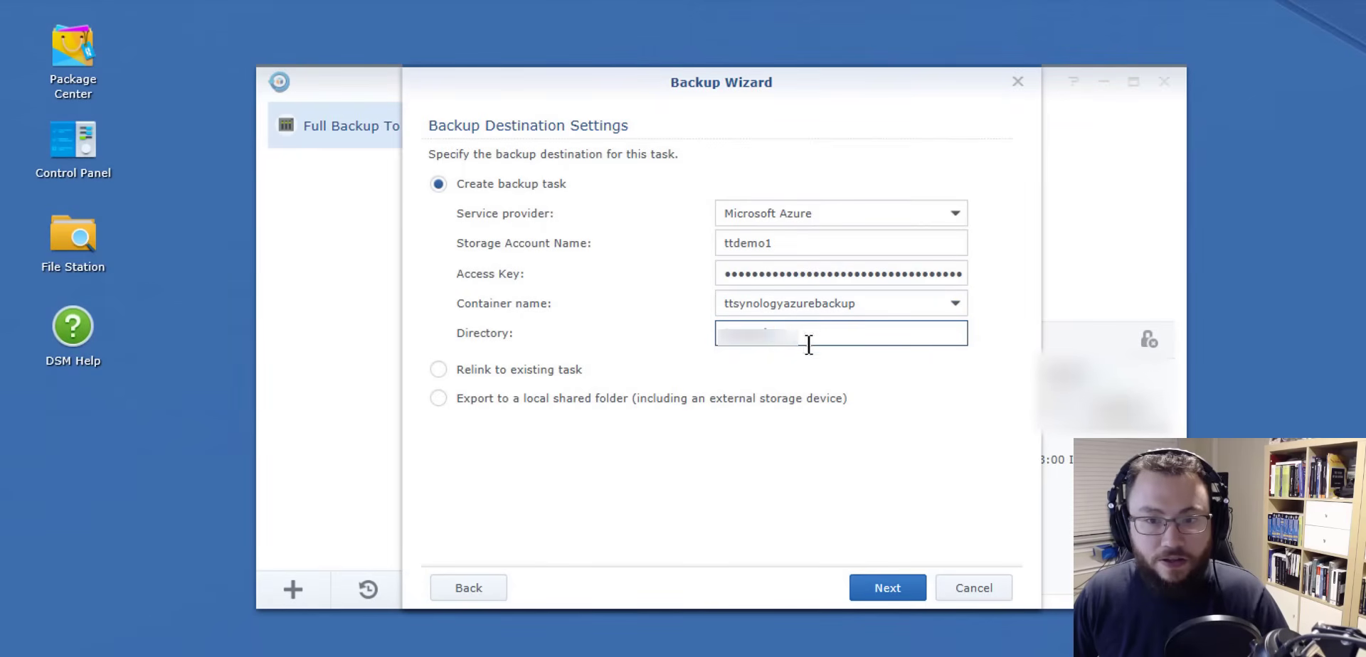
pyautogui.doubleClick(791, 329)
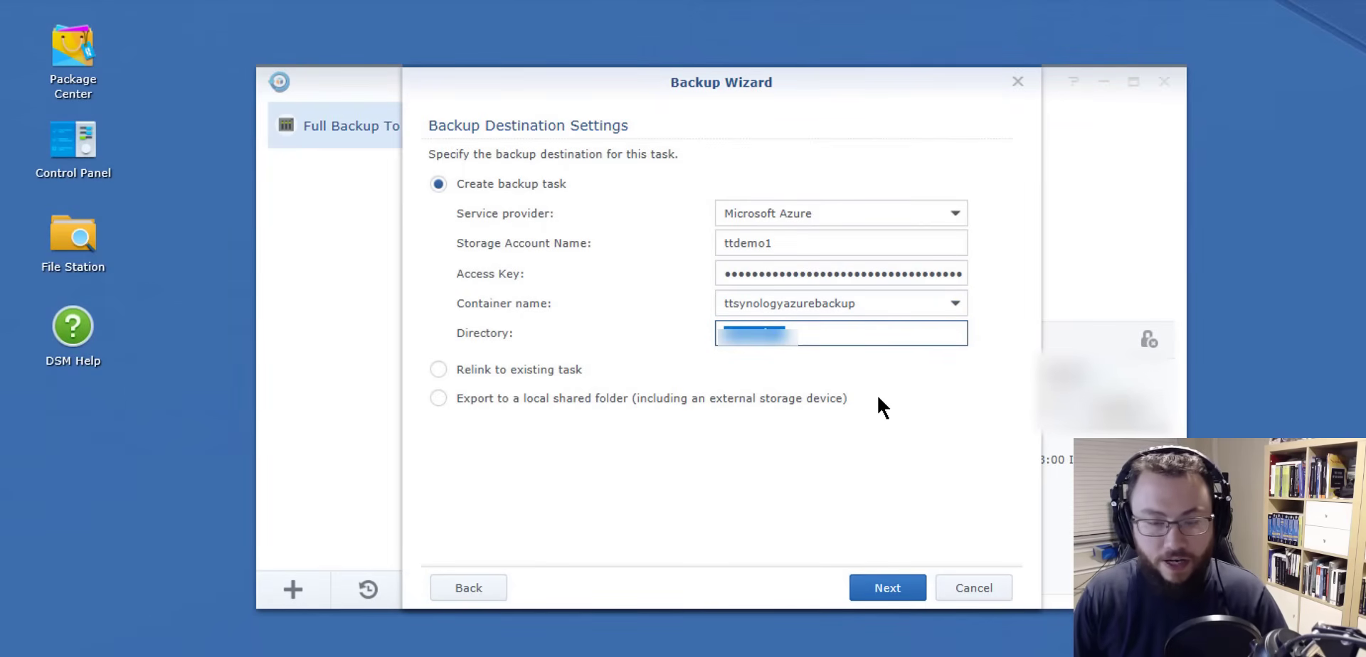
pyautogui.write('AzureSyn')
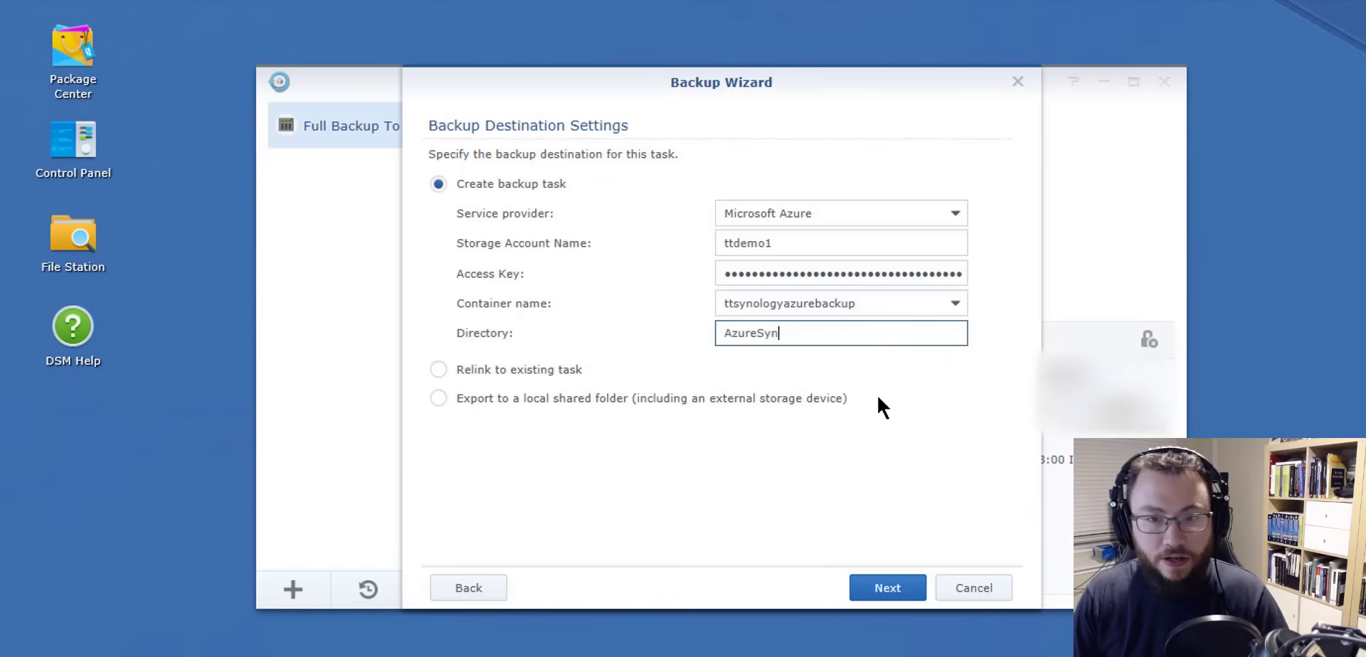
pyautogui.write('ologyBackup')
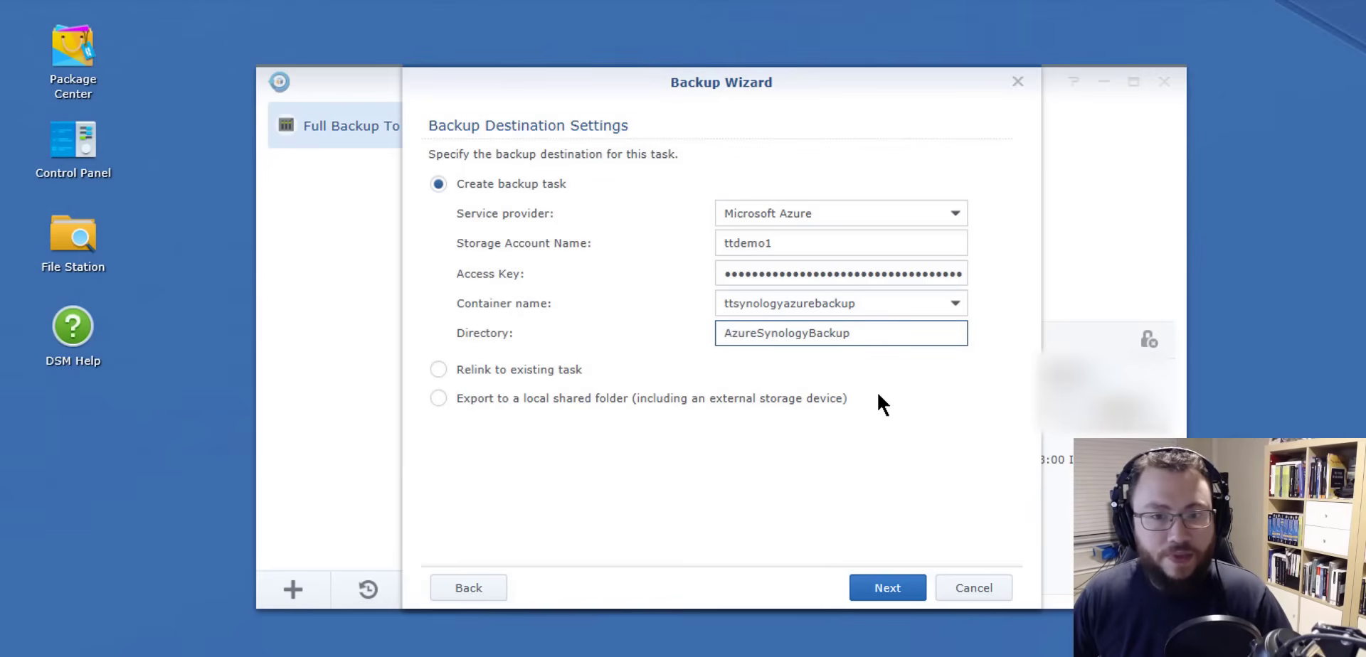
pyautogui.doubleClick(877, 340)
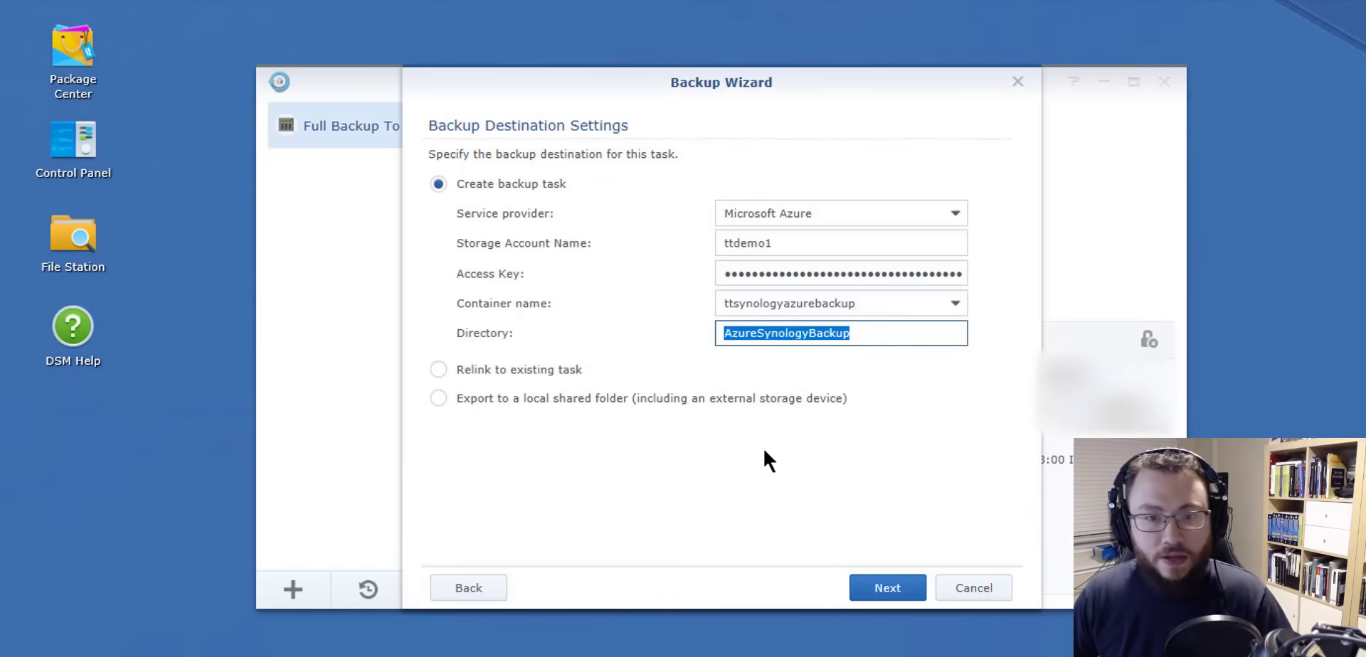
pyautogui.click(886, 594)
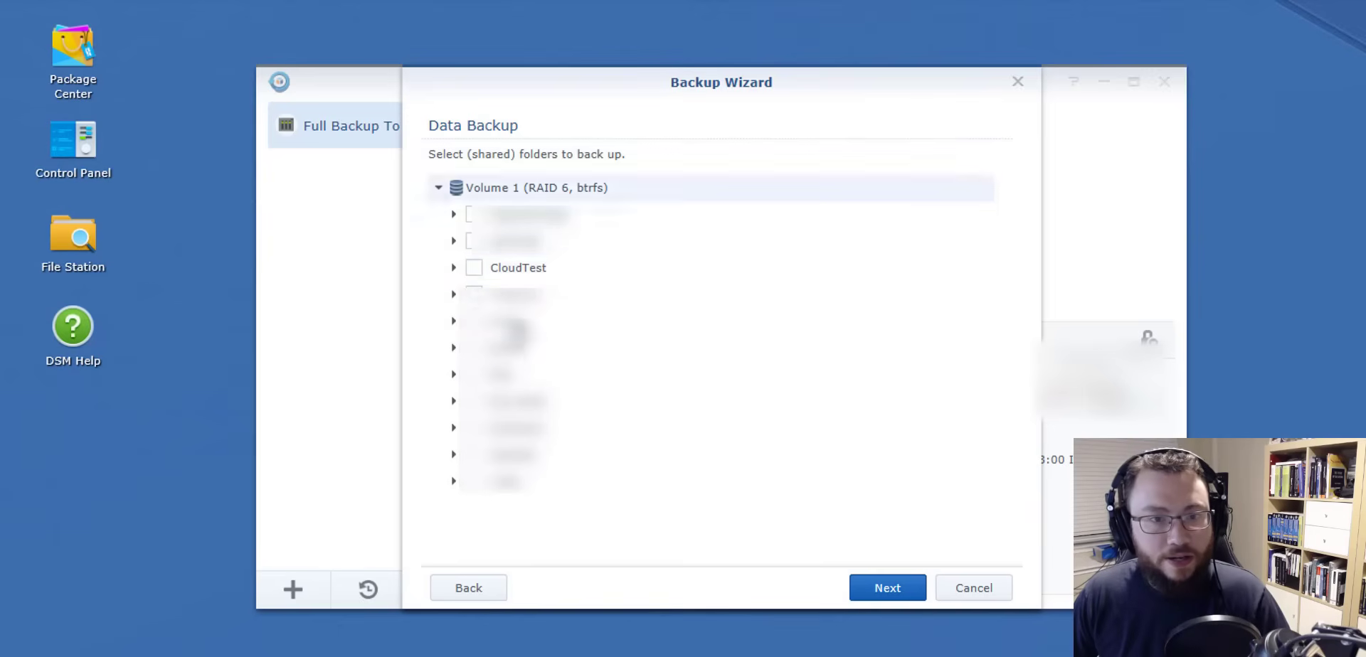
# - Choose the CloudTest shared folder for backup and enable transfer encryption in the backup settings
pyautogui.click(473, 269)
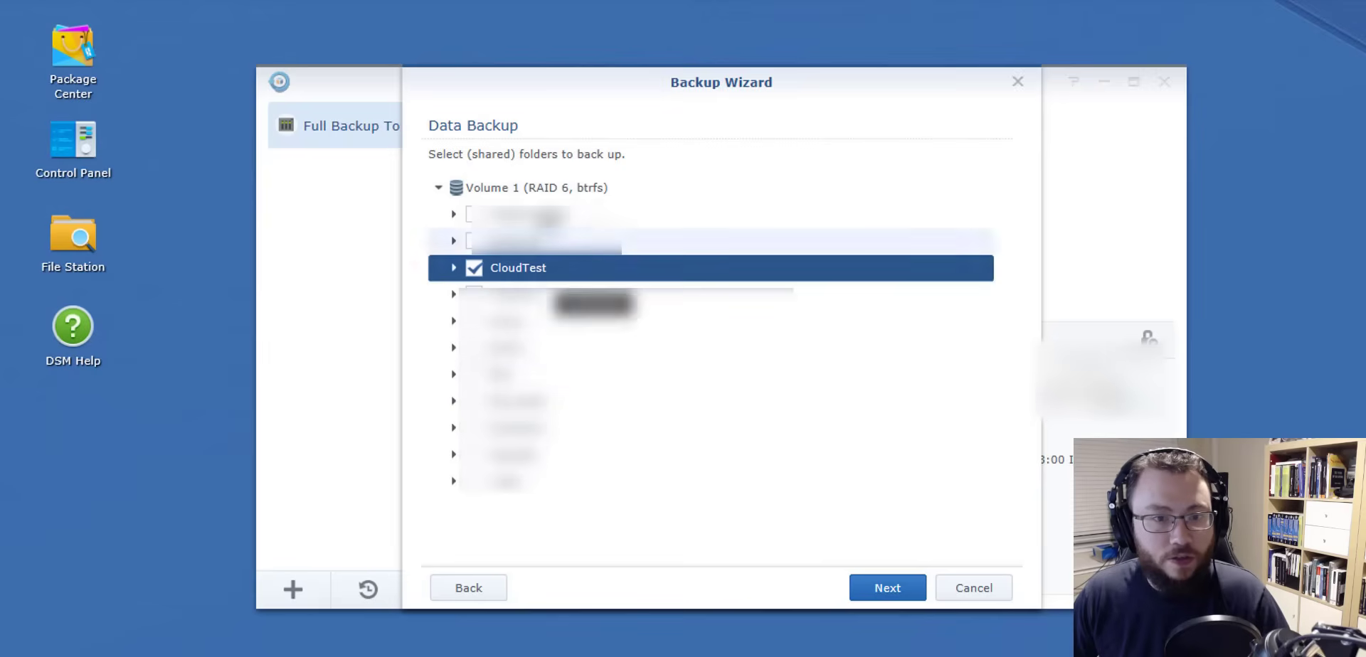
pyautogui.click(882, 597)
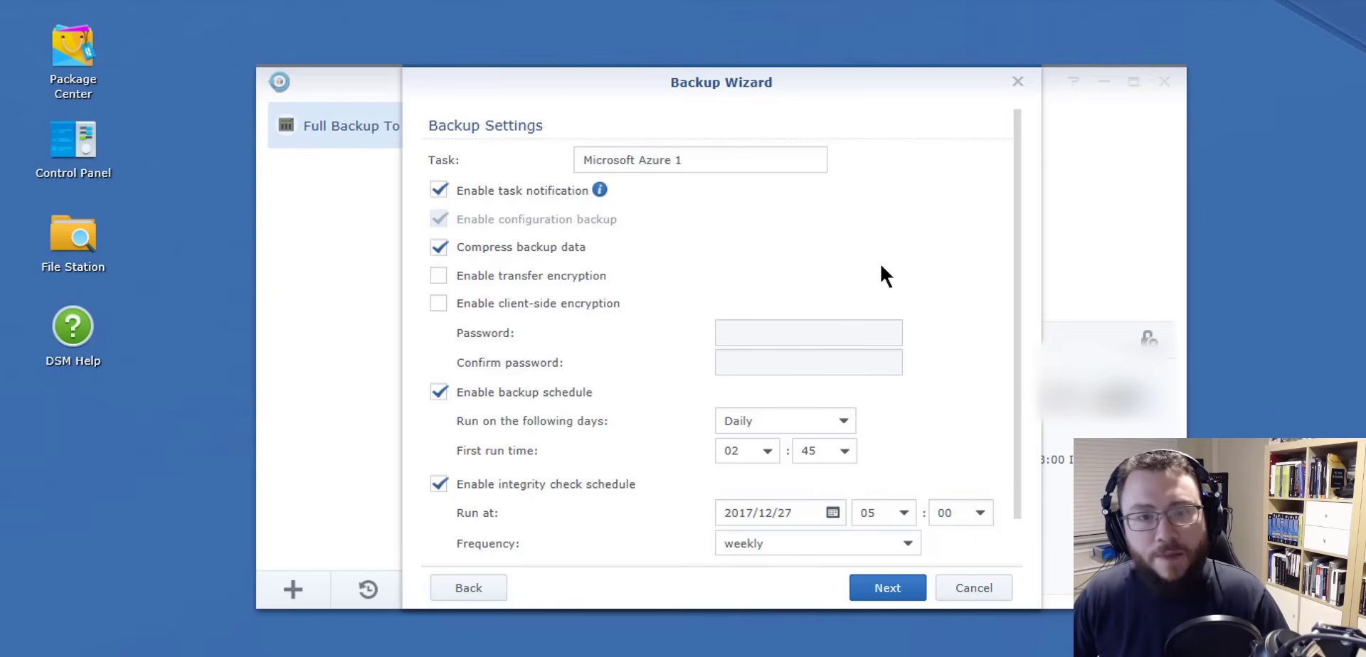
pyautogui.click(528, 277)
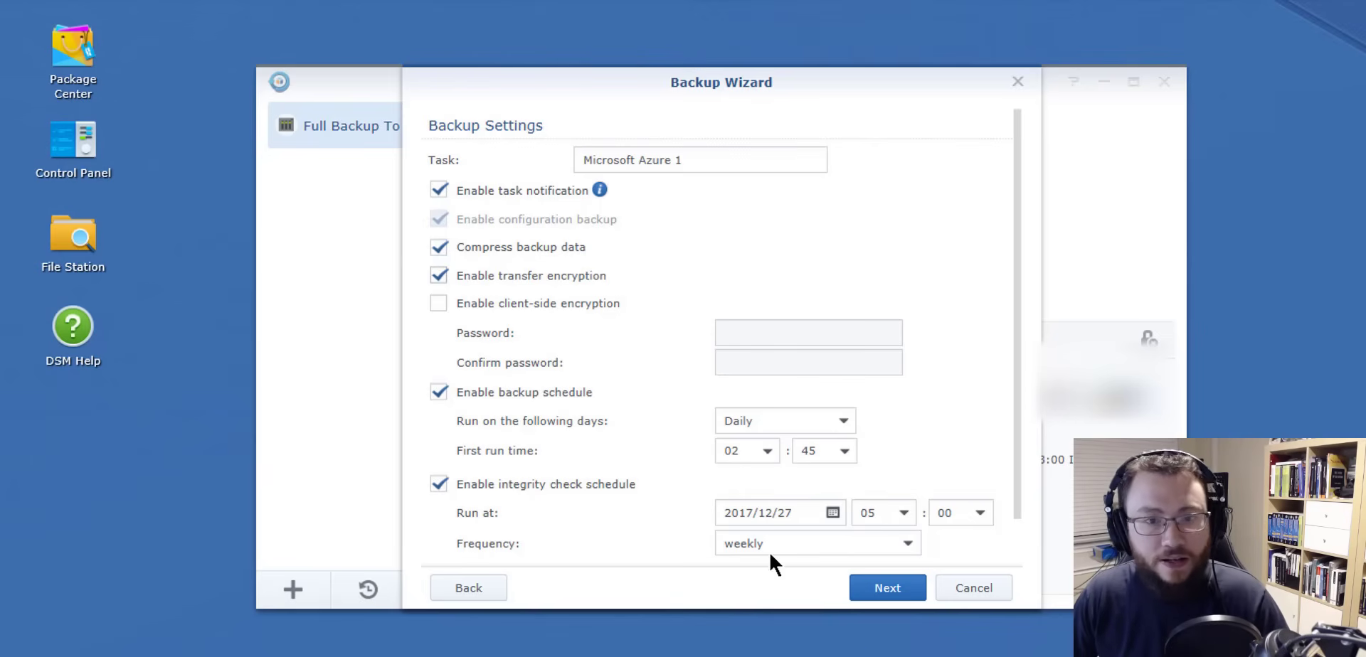
# - Create the backup task with backup rotation left off and start the first backup immediately
pyautogui.click(888, 588)
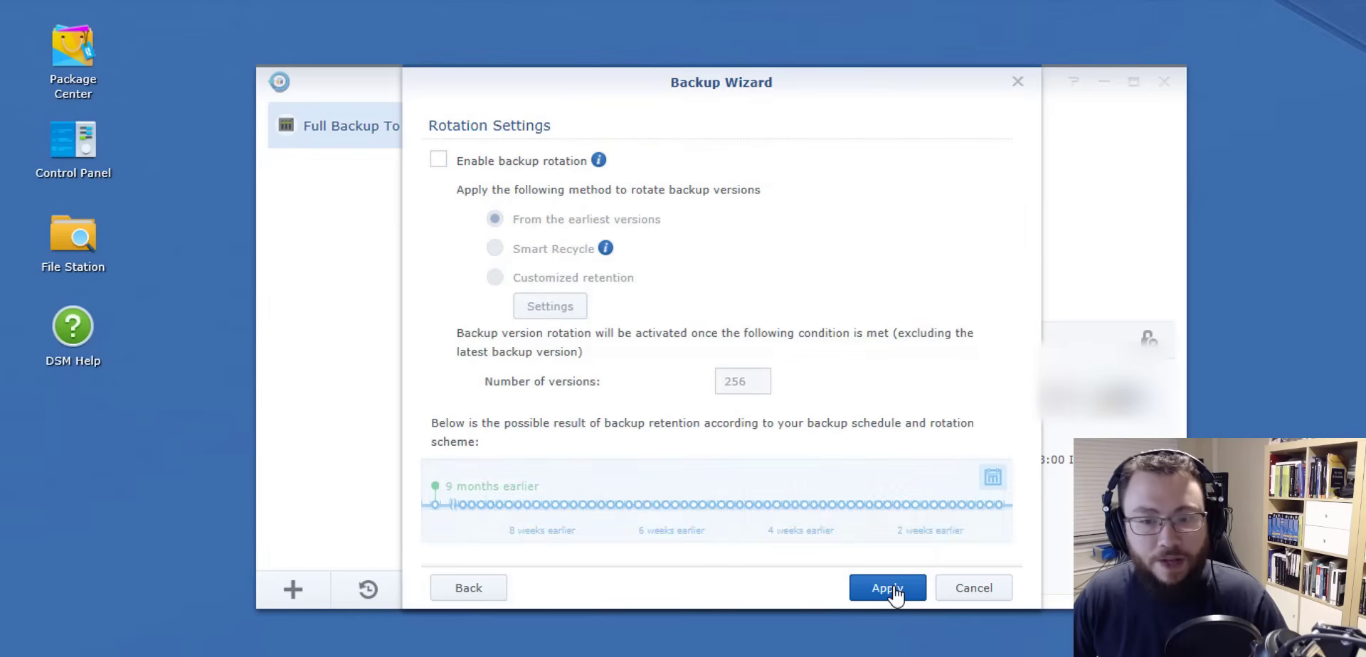
pyautogui.click(894, 593)
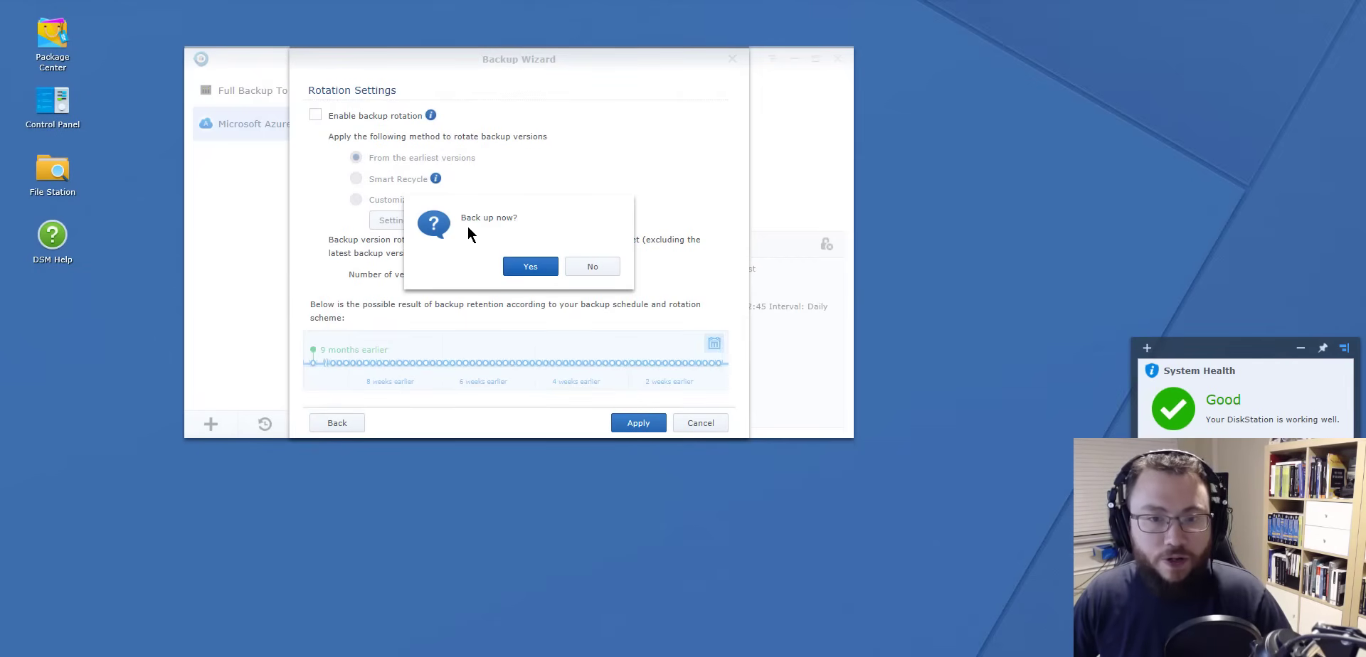
pyautogui.click(528, 267)
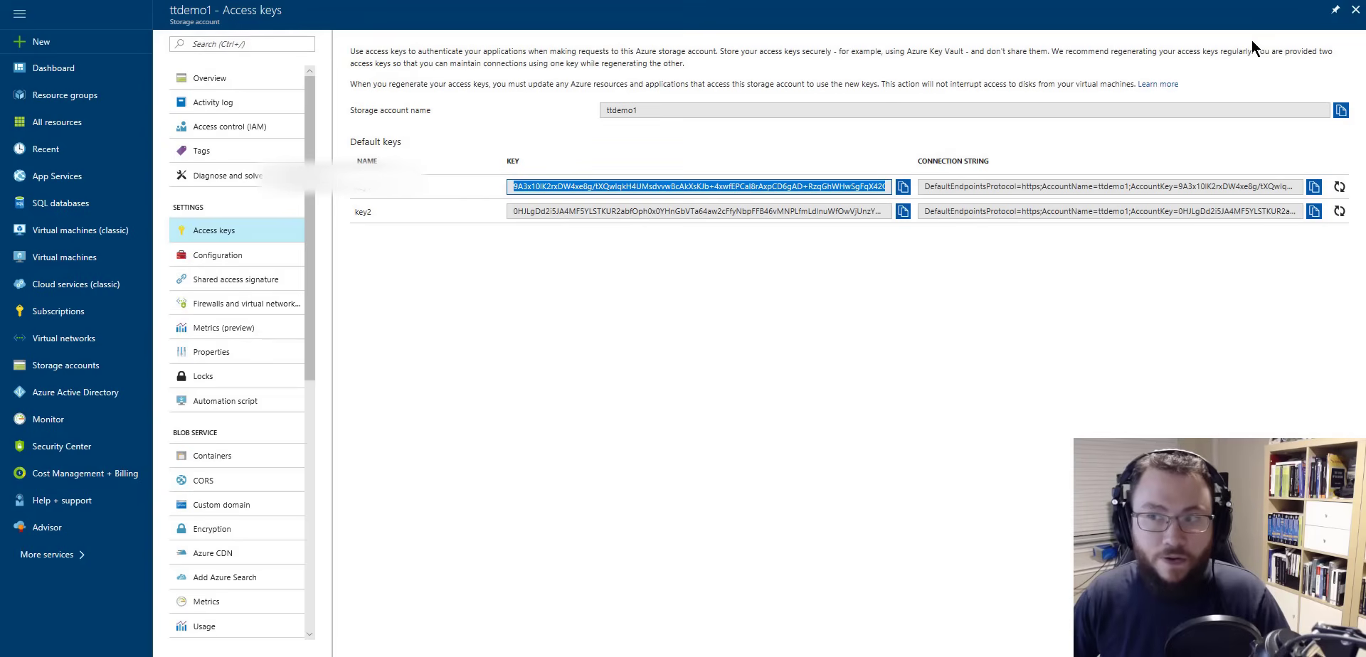
# - Switch to the Azure portal and open the AzureSynologyBackup.hbk folder in the ttdemo1 account's ttsynologyazurebackup container
pyautogui.click(1355, 17)
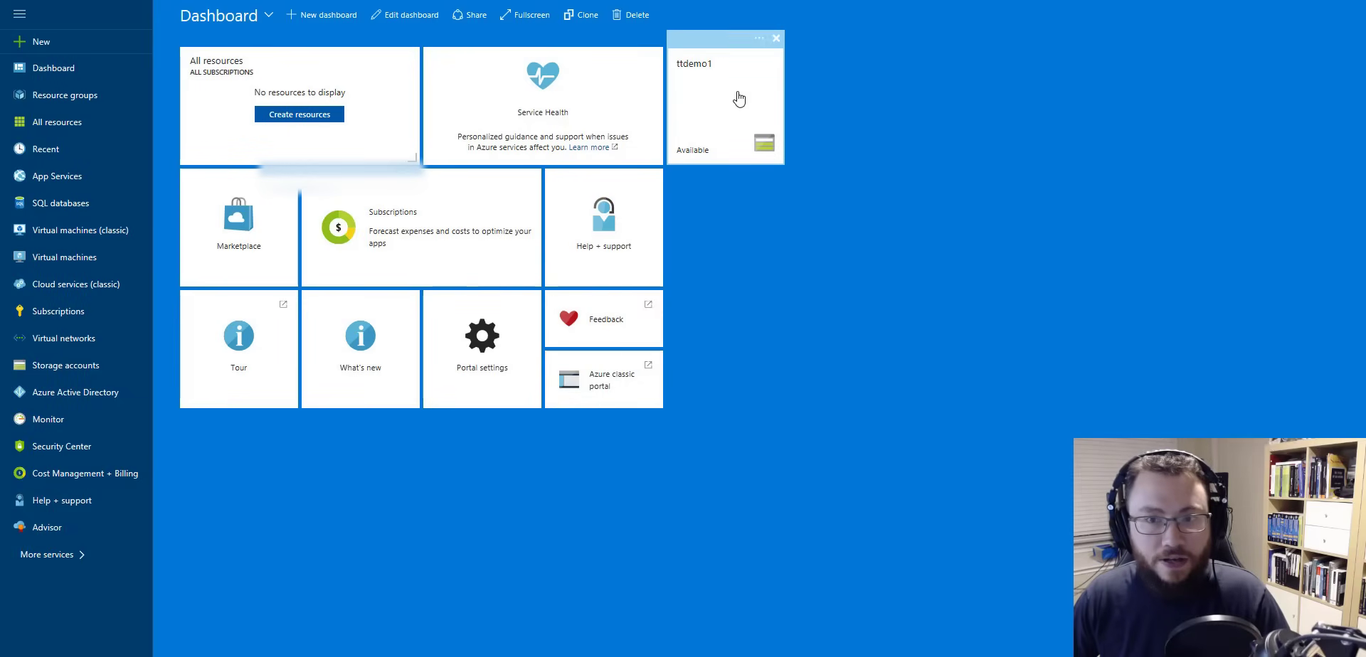
pyautogui.click(690, 86)
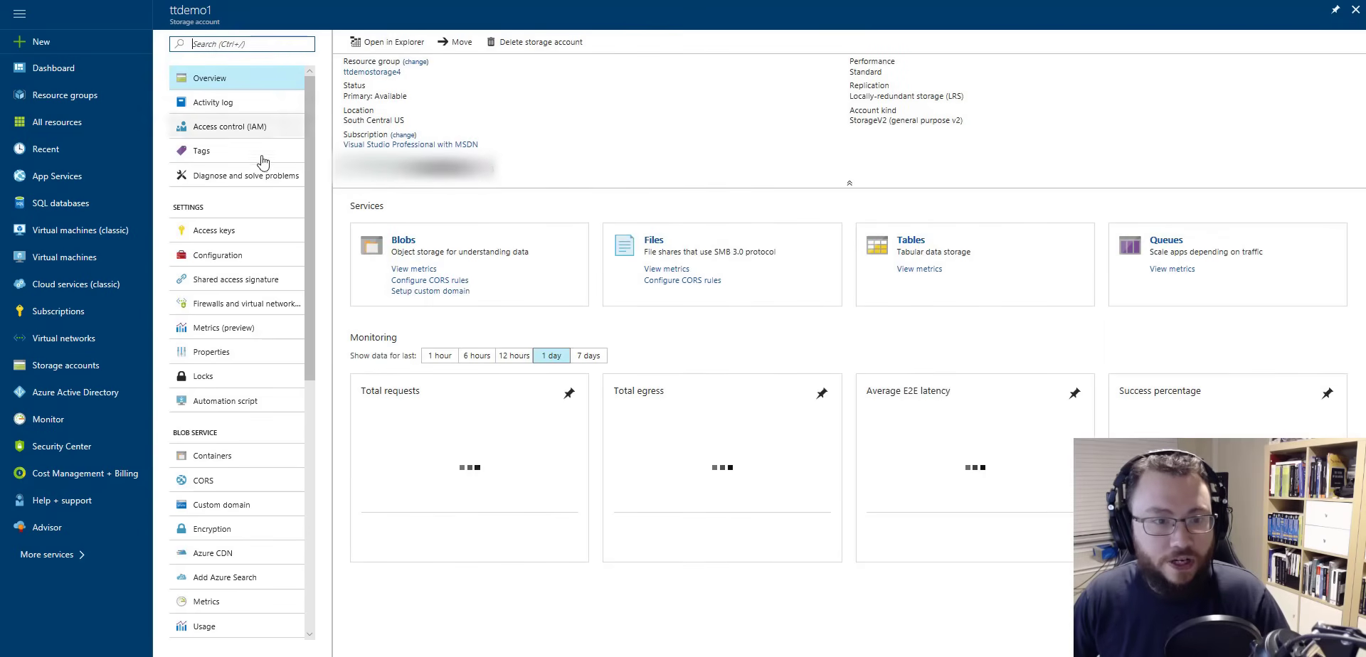
pyautogui.click(211, 458)
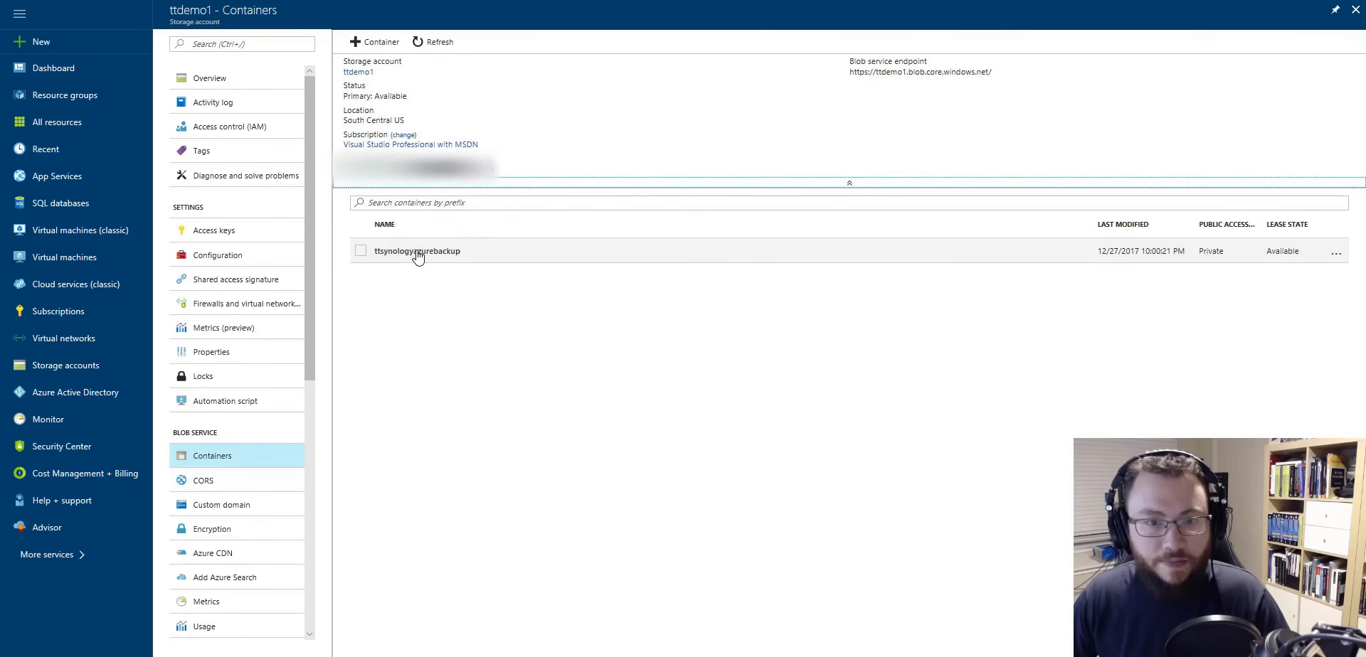
pyautogui.click(398, 135)
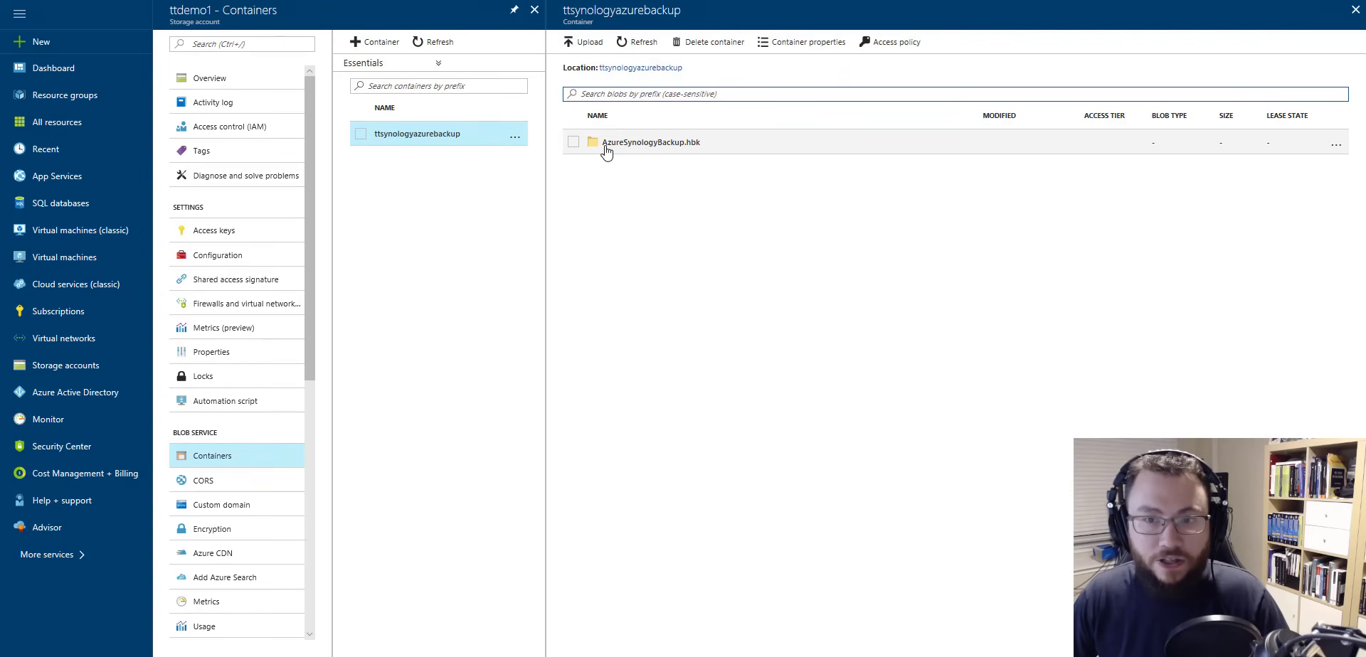
pyautogui.moveTo(606, 152); pyautogui.dragTo(650, 146)
pyautogui.doubleClick(683, 150)
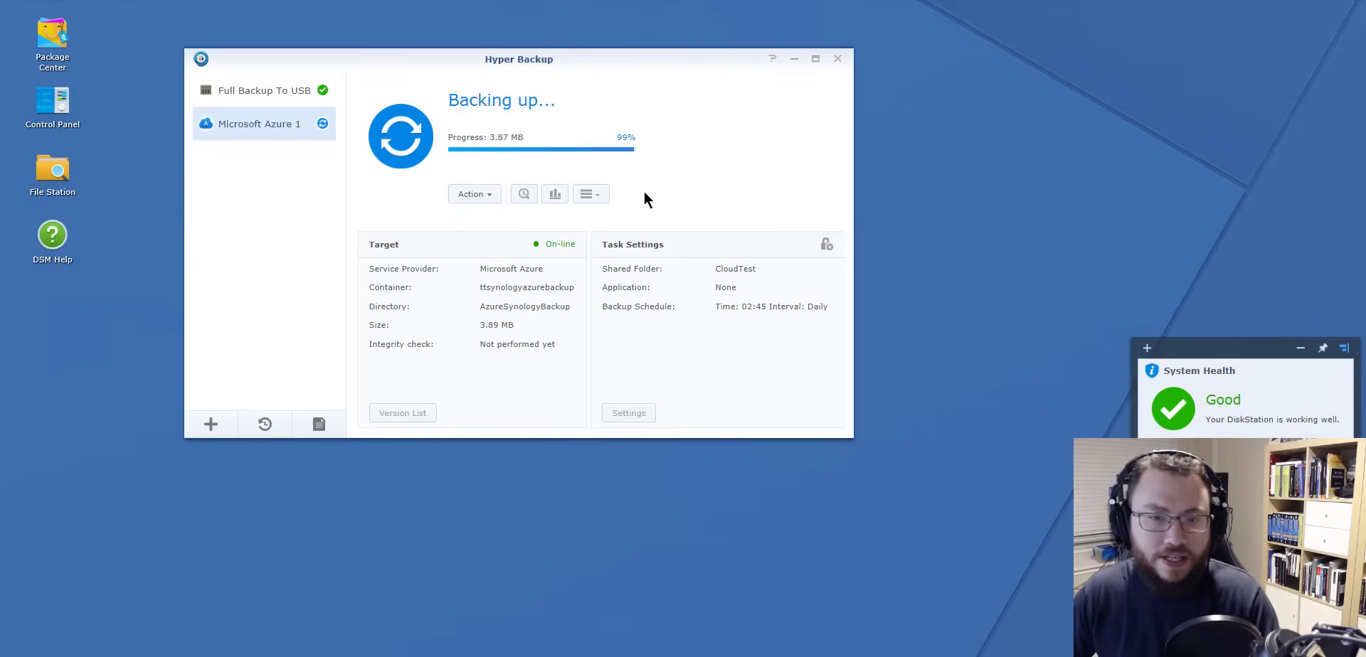
pyautogui.moveTo(580, 64); pyautogui.dragTo(597, 64)
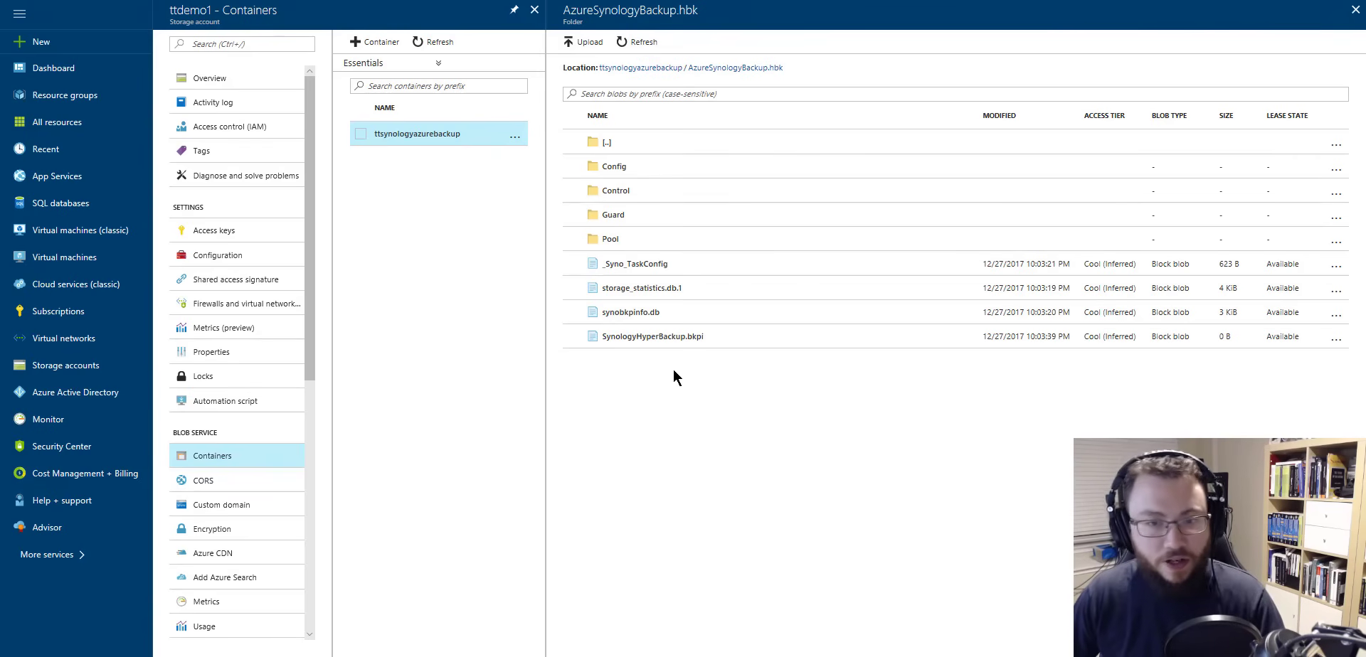
pyautogui.click(698, 459)
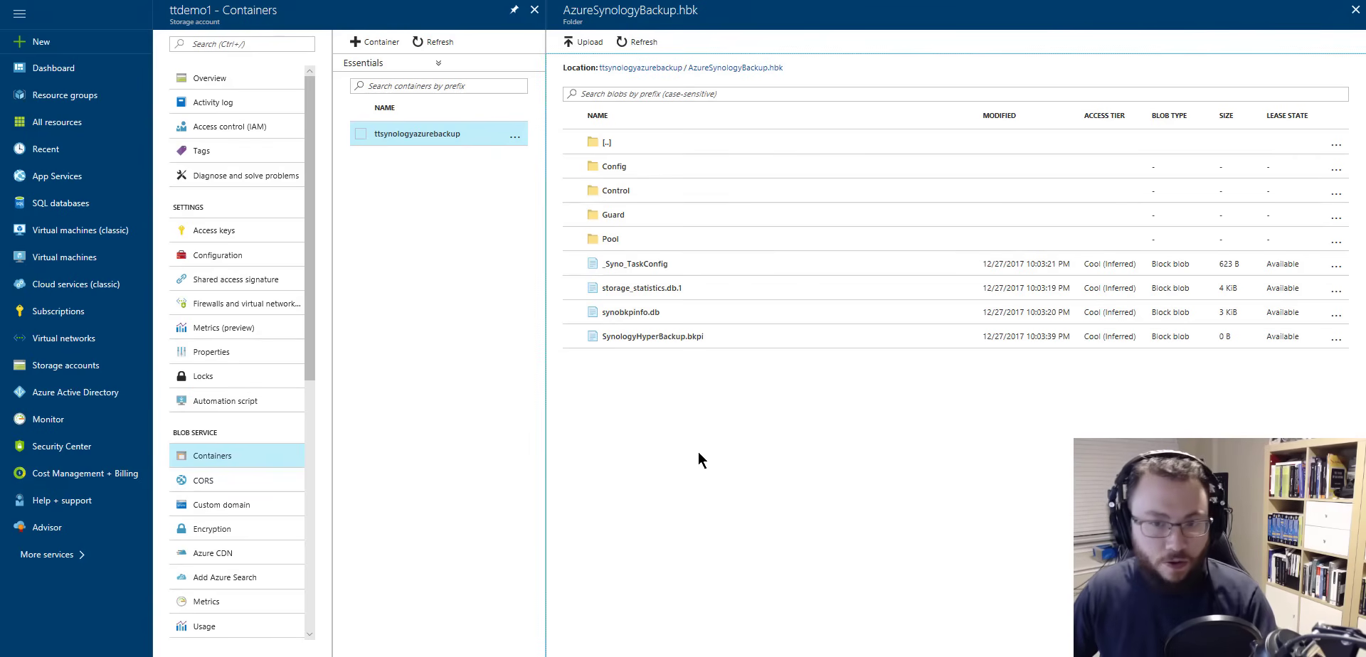